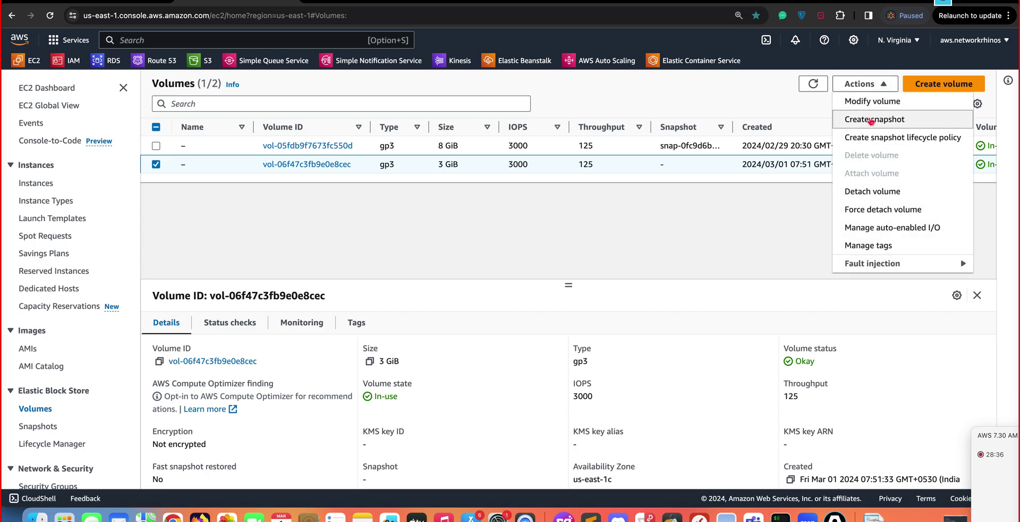
Step: Create a snapshot of the 3 GiB volume with the description "snapshot for my 2gb memory card"
{"action": "left_click", "coordinate": [872, 120]}
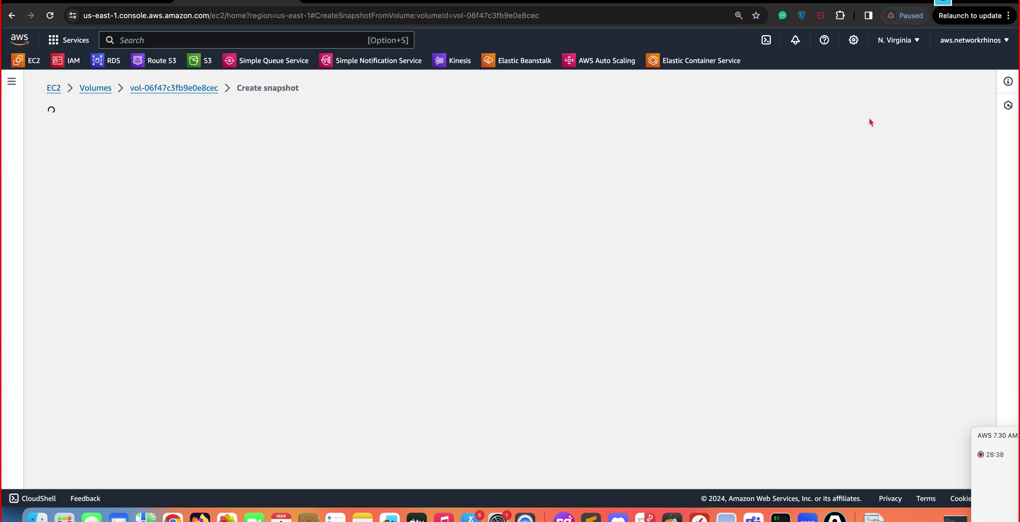
{"action": "left_click", "coordinate": [194, 272]}
{"action": "type", "text": "snap"}
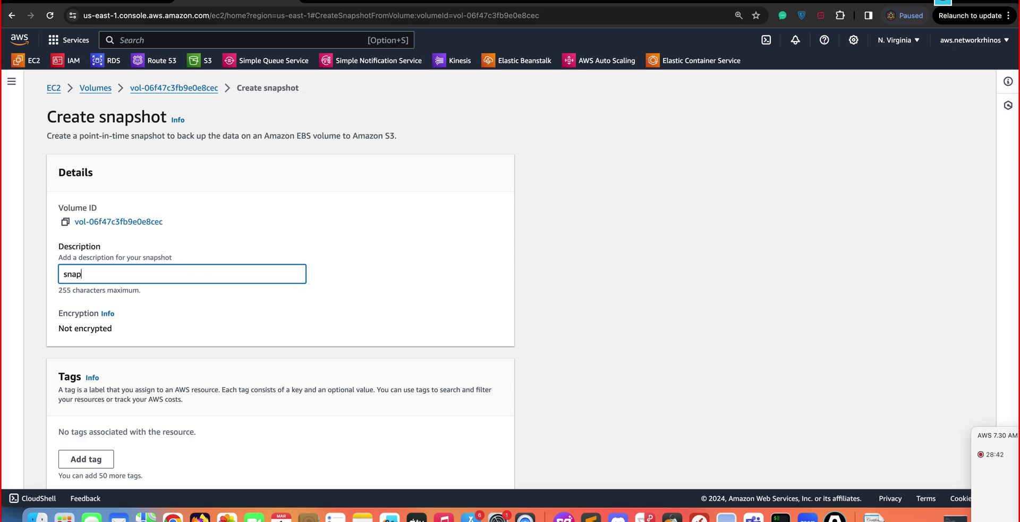
{"action": "type", "text": "shot for my 2gb memory card"}
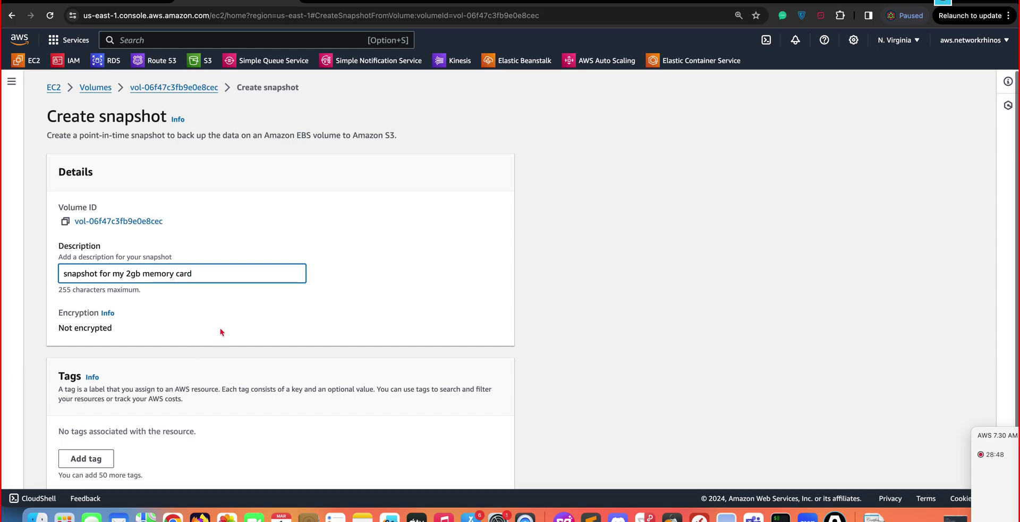
{"action": "scroll", "coordinate": [222, 333], "scroll_direction": "down", "scroll_amount": 2}
{"action": "left_click", "coordinate": [437, 468]}
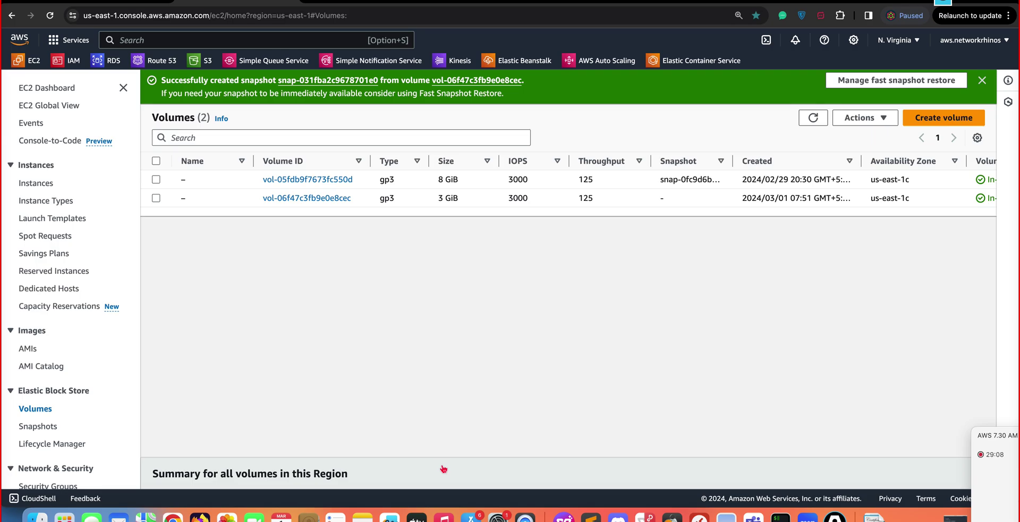
Step: Open the snapshots list and check the volume size of the snapshot just made from the 3 GiB volume
{"action": "left_click", "coordinate": [38, 428]}
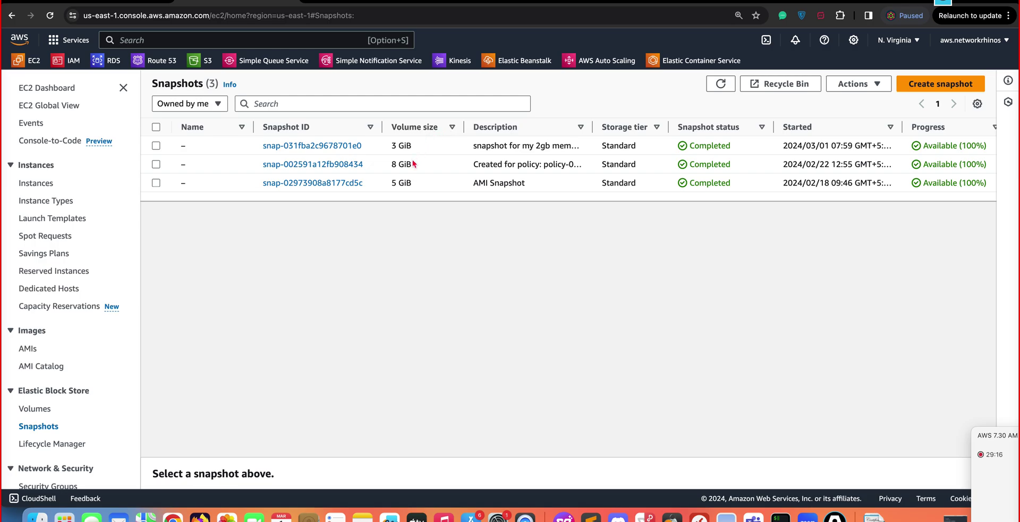
{"action": "left_click_drag", "start_coordinate": [392, 148], "coordinate": [412, 146]}
{"action": "left_click", "coordinate": [155, 146]}
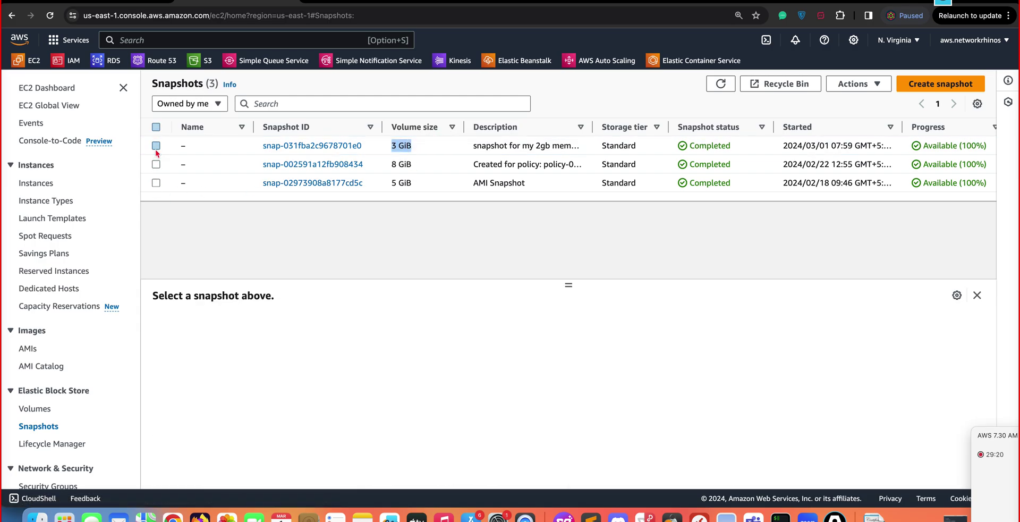
Step: Try to delete the 8 GiB policy-created snapshot and the 5 GiB AMI snapshot together, confirming with "delete"
{"action": "left_click", "coordinate": [156, 164]}
{"action": "left_click", "coordinate": [156, 183]}
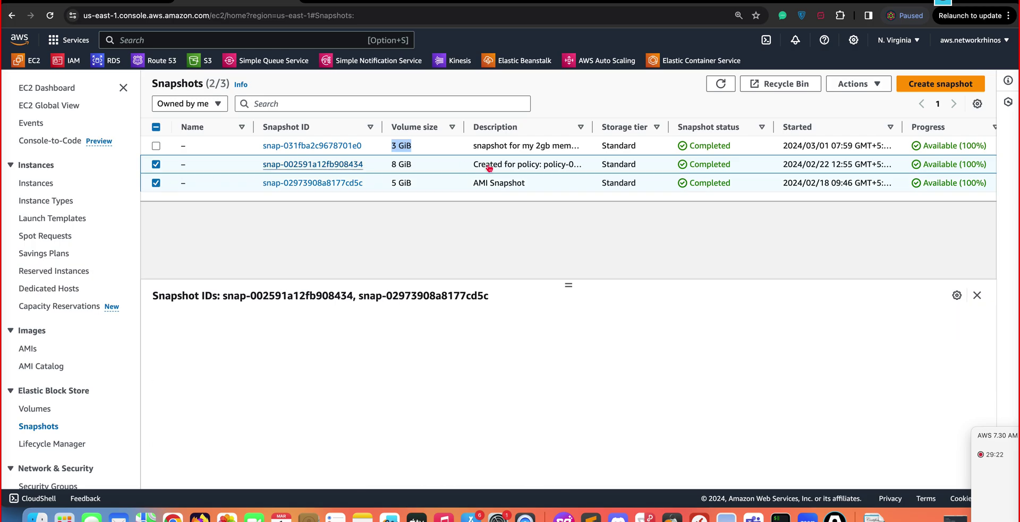
{"action": "left_click", "coordinate": [865, 87]}
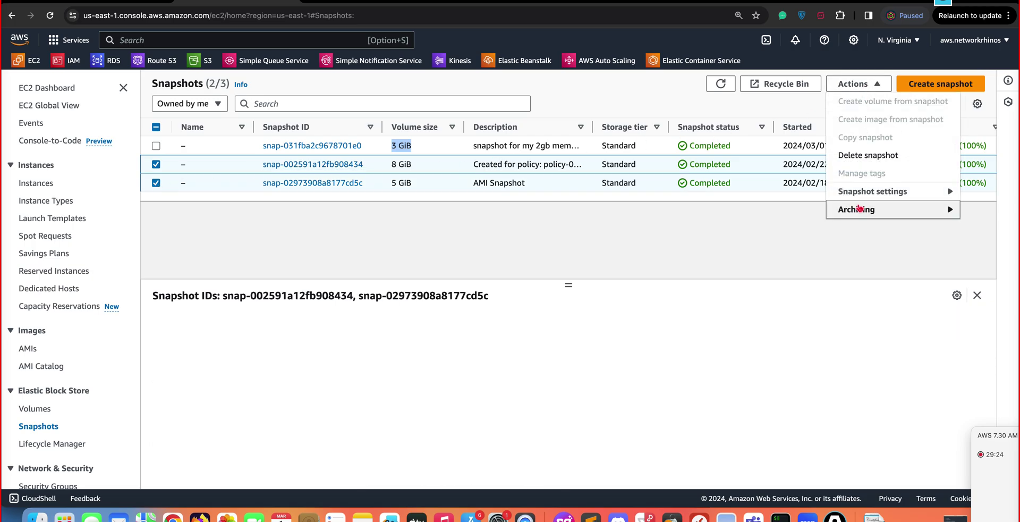
{"action": "left_click", "coordinate": [872, 155]}
{"action": "left_click", "coordinate": [550, 321]}
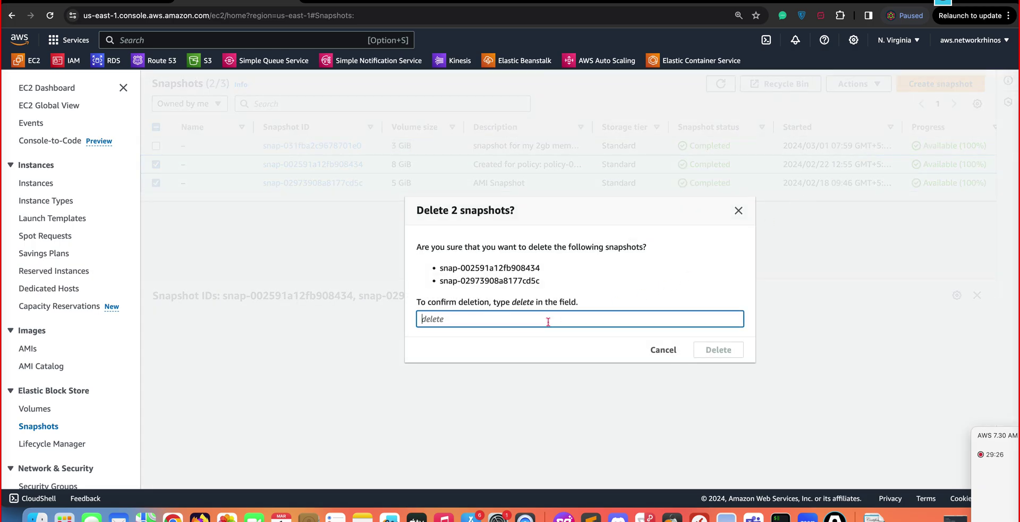
{"action": "type", "text": "delete"}
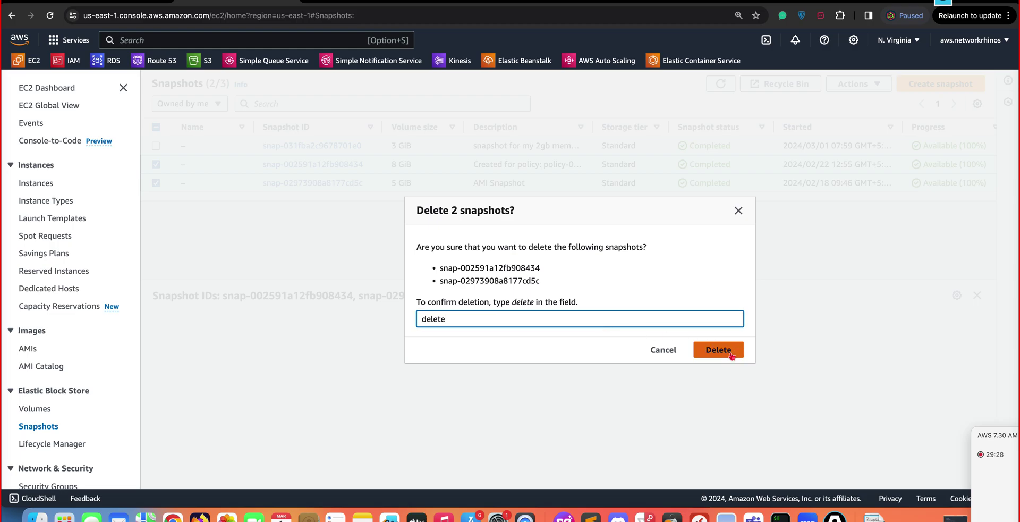
{"action": "double_click", "coordinate": [439, 319]}
{"action": "key", "text": "BackSpace"}
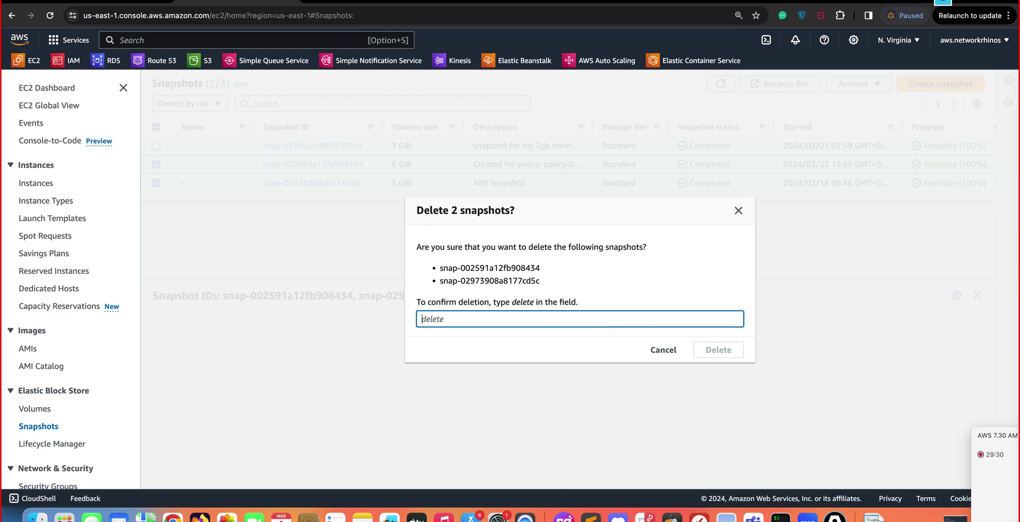
{"action": "double_click", "coordinate": [523, 303]}
{"action": "key", "text": "super+c"}
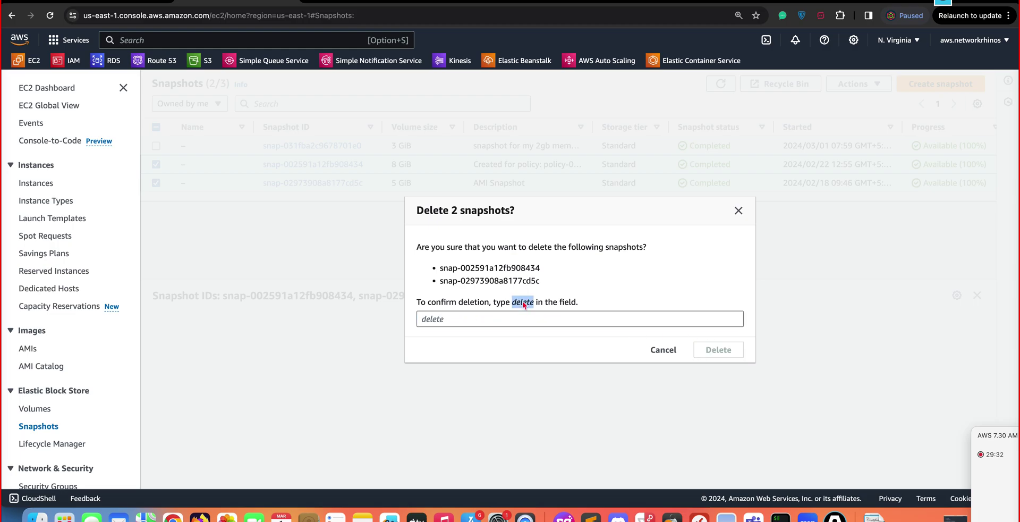
{"action": "left_click", "coordinate": [495, 319]}
{"action": "key", "text": "super+v"}
{"action": "left_click", "coordinate": [716, 351]}
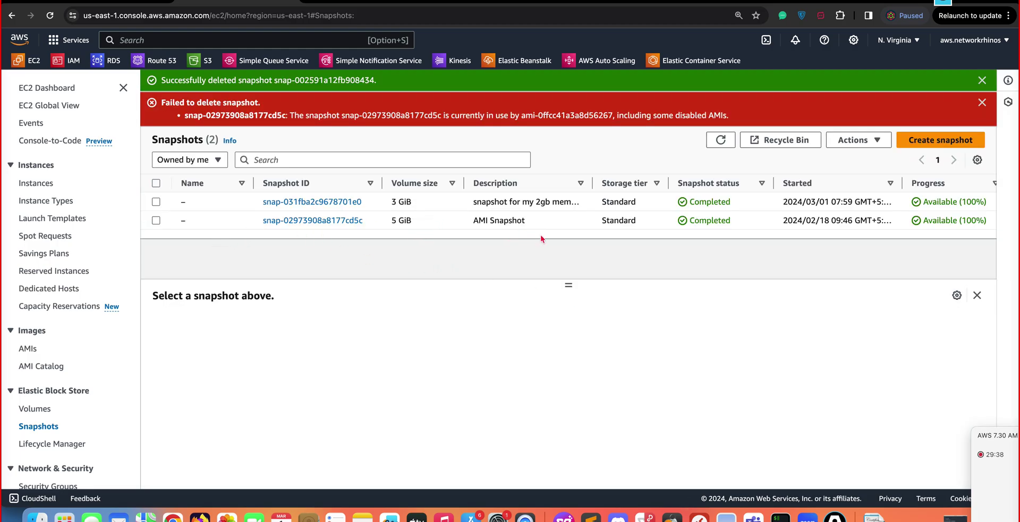
Step: Refresh the snapshots list and review the details and available actions of the 3 GiB memory card snapshot
{"action": "left_click", "coordinate": [719, 140]}
{"action": "scroll", "coordinate": [643, 211], "scroll_direction": "right", "scroll_amount": 2}
{"action": "scroll", "coordinate": [642, 207], "scroll_direction": "left", "scroll_amount": 2}
{"action": "left_click_drag", "start_coordinate": [467, 202], "coordinate": [557, 204]}
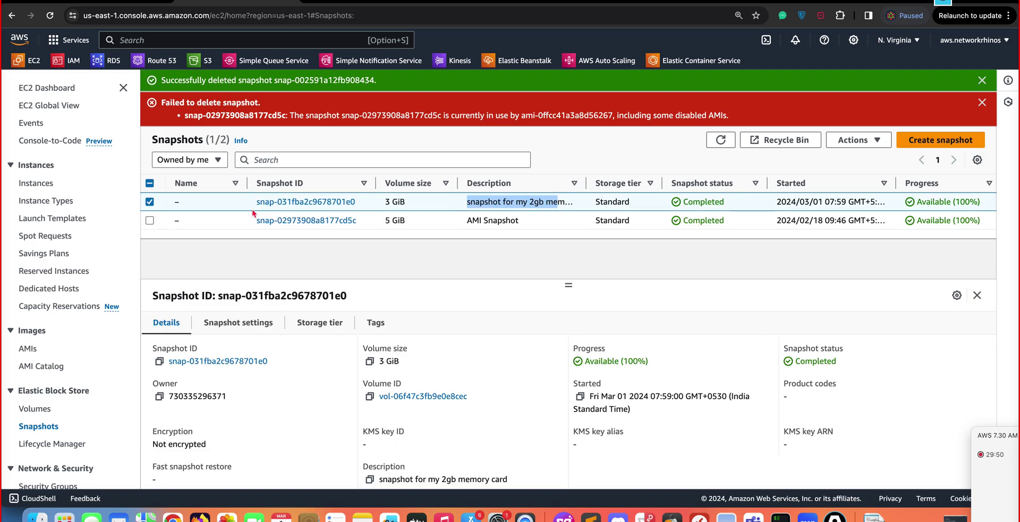
{"action": "left_click", "coordinate": [150, 201]}
{"action": "left_click", "coordinate": [150, 201]}
{"action": "left_click", "coordinate": [879, 141]}
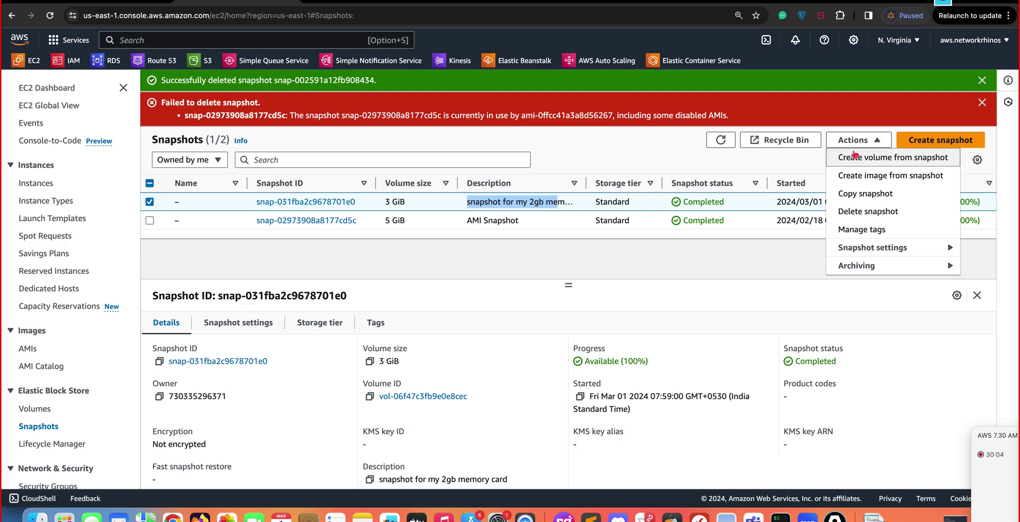
{"action": "left_click", "coordinate": [618, 155]}
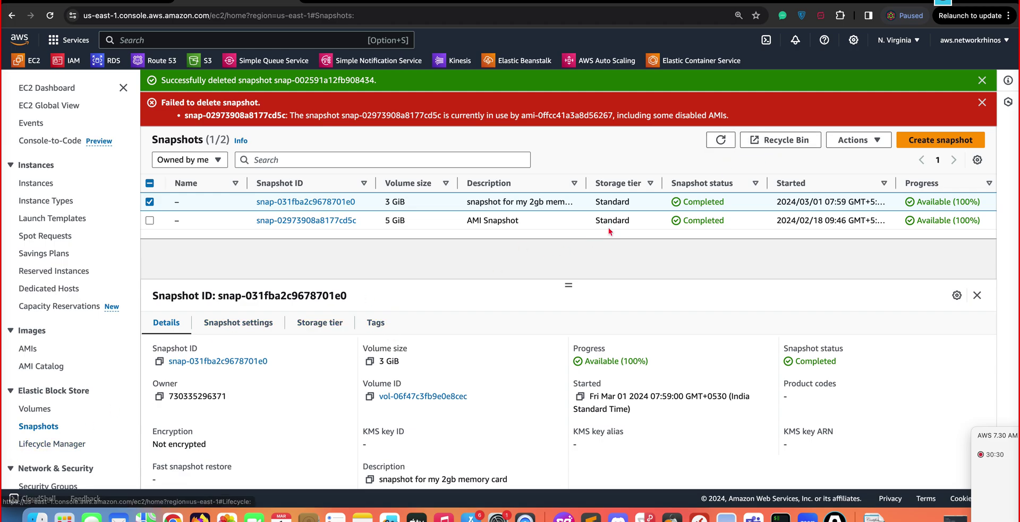
{"action": "left_click", "coordinate": [789, 141]}
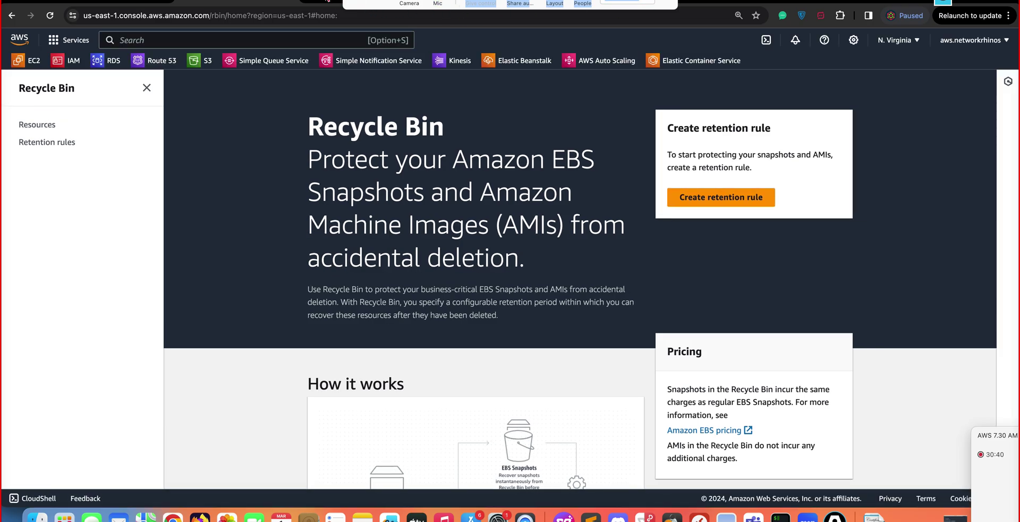
{"action": "left_click", "coordinate": [328, 1]}
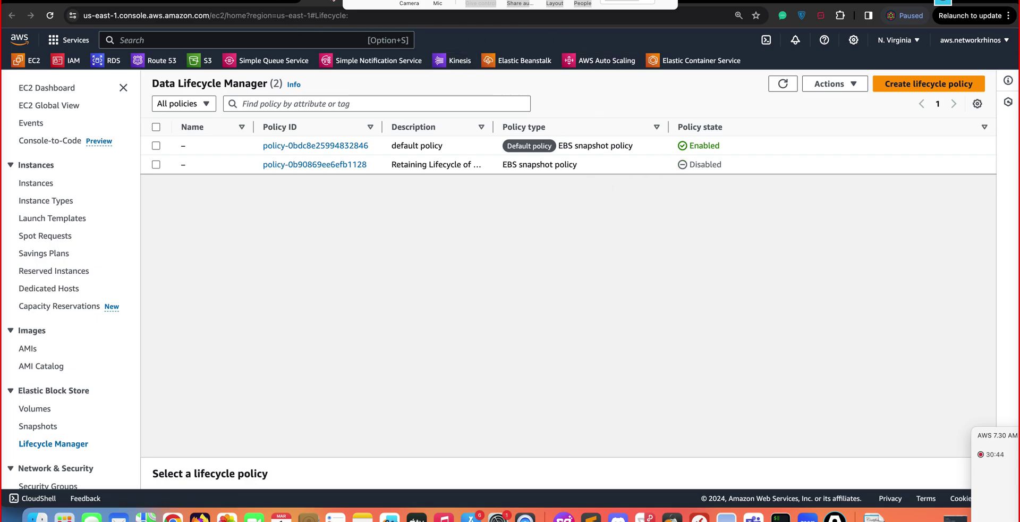
{"action": "left_click", "coordinate": [262, 2]}
{"action": "left_click", "coordinate": [327, 2]}
{"action": "left_click", "coordinate": [256, 1]}
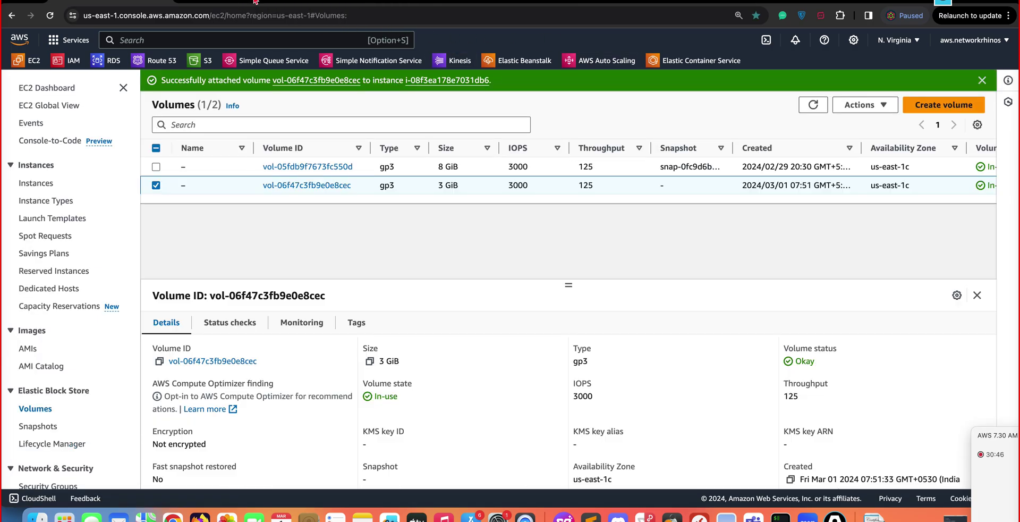
{"action": "left_click", "coordinate": [261, 2]}
{"action": "left_click", "coordinate": [255, 2]}
{"action": "left_click", "coordinate": [258, 2]}
{"action": "left_click", "coordinate": [276, 3]}
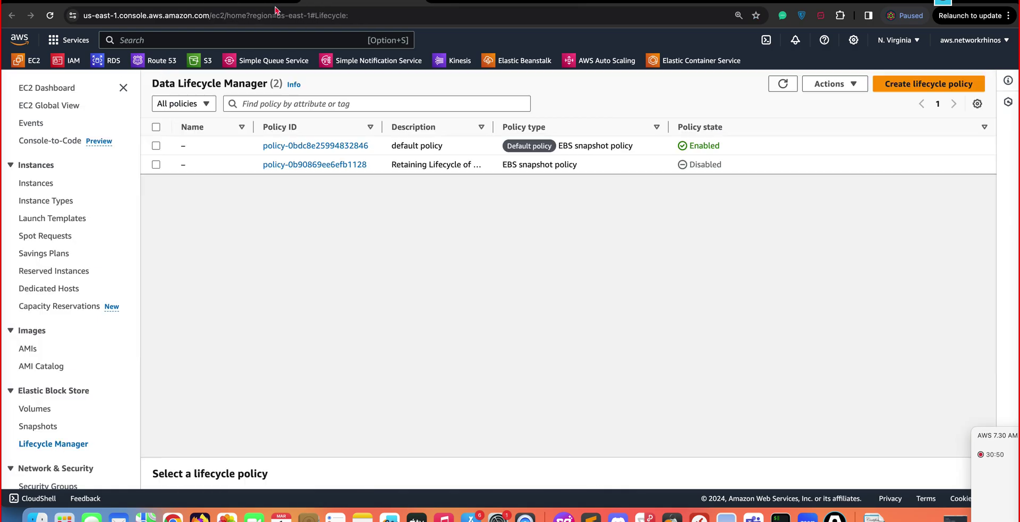
{"action": "left_click", "coordinate": [276, 3]}
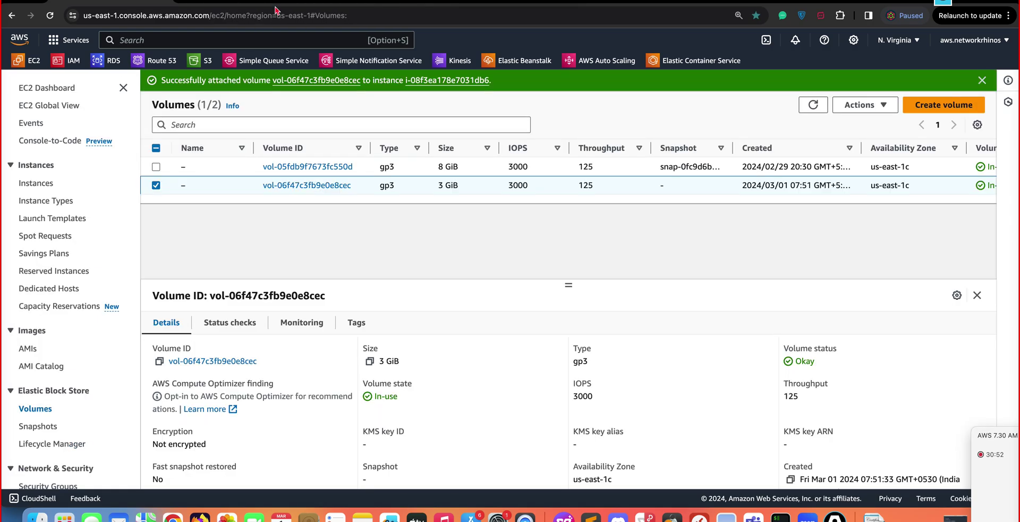
{"action": "left_click", "coordinate": [276, 3]}
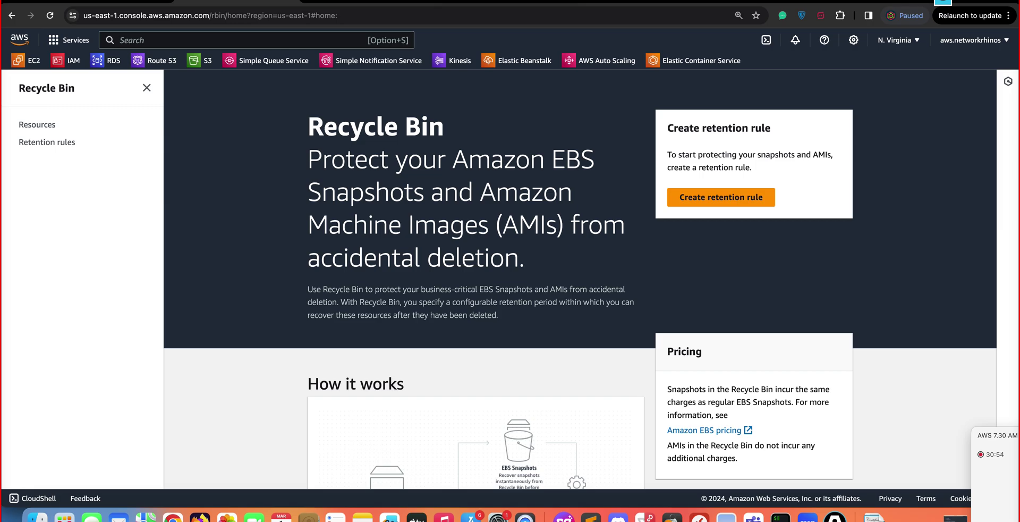
{"action": "left_click", "coordinate": [114, 2]}
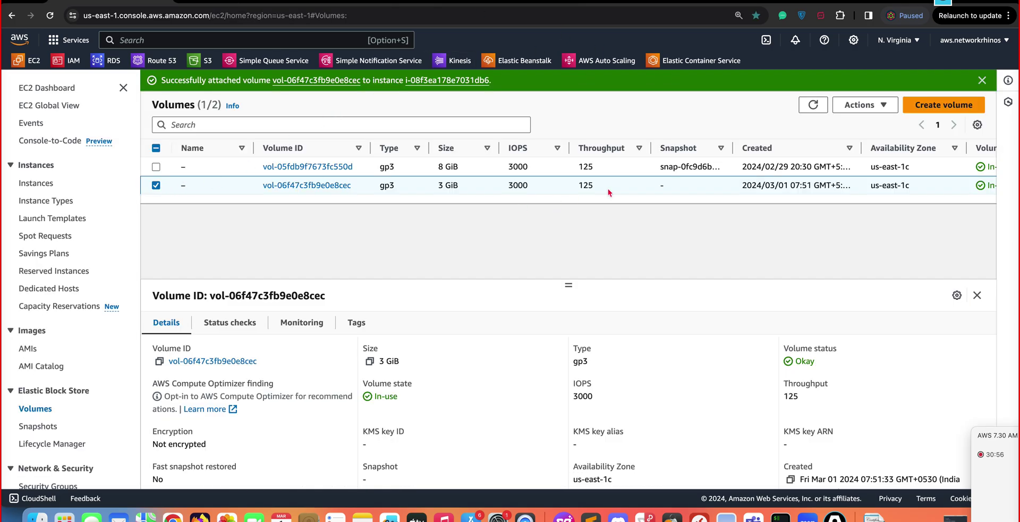
Step: Return to the snapshots list, select the 3 GiB memory card snapshot, and open the Recycle Bin console
{"action": "left_click", "coordinate": [38, 426]}
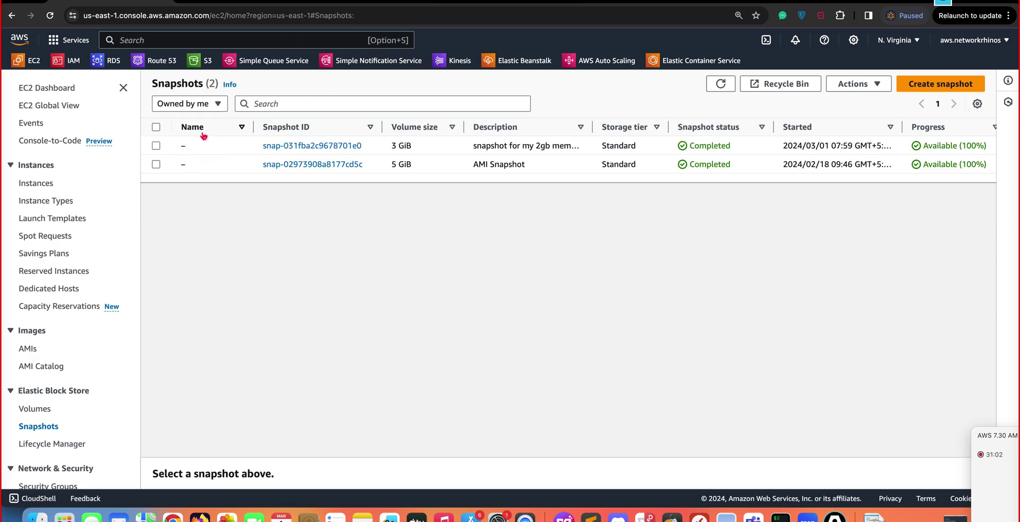
{"action": "left_click", "coordinate": [156, 145]}
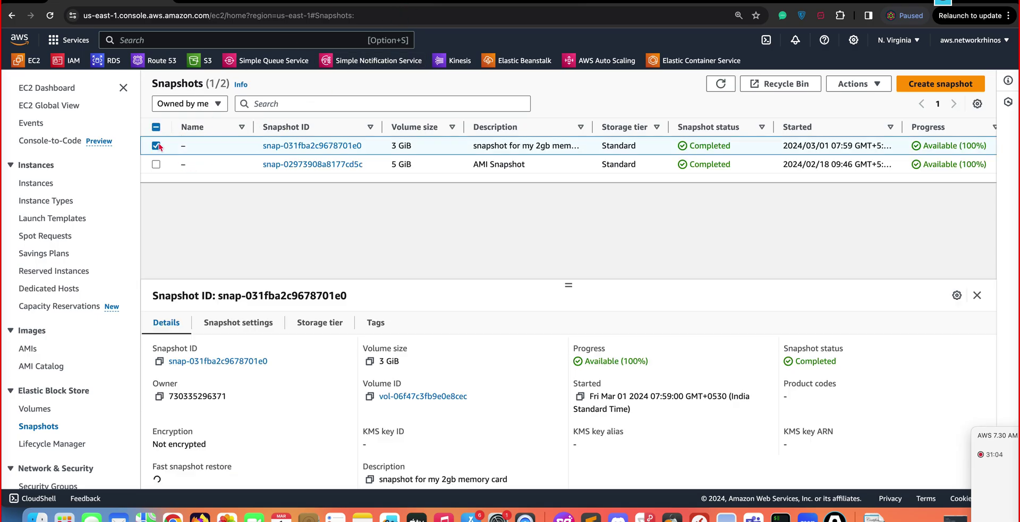
{"action": "left_click", "coordinate": [780, 85]}
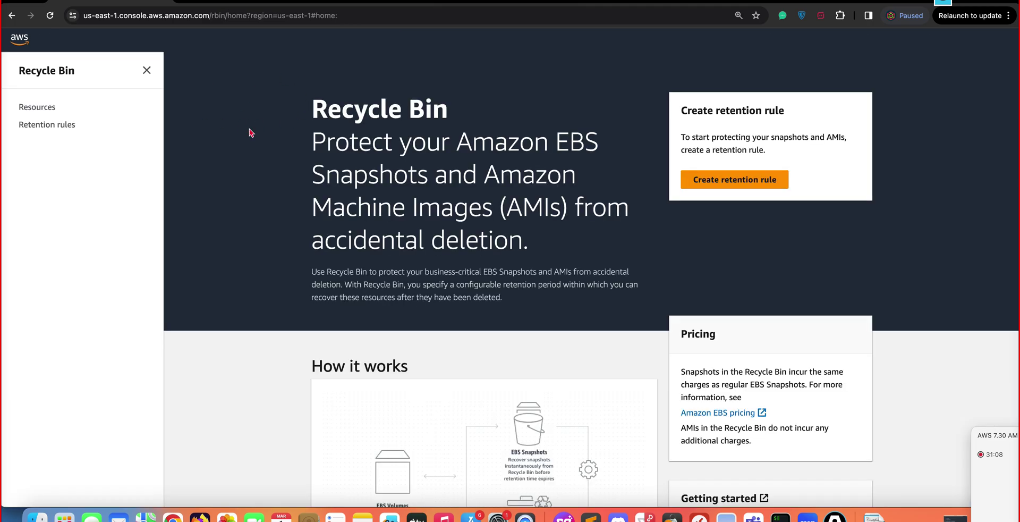
Step: Examine the Recycle Bin page's How it works diagram linking EBS volumes, EBS snapshots and the Recycle Bin
{"action": "scroll", "coordinate": [644, 207], "scroll_direction": "down", "scroll_amount": 3}
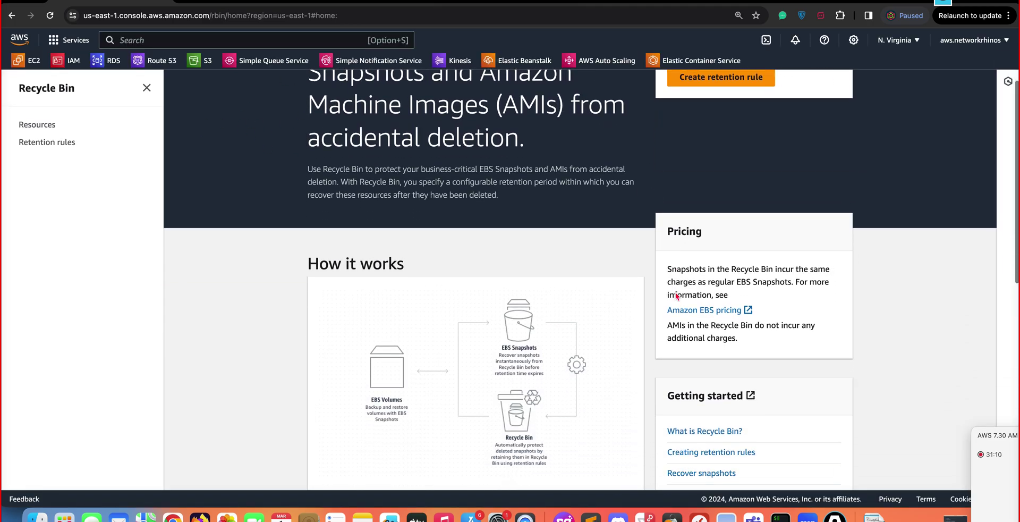
{"action": "scroll", "coordinate": [378, 411], "scroll_direction": "down", "scroll_amount": 3}
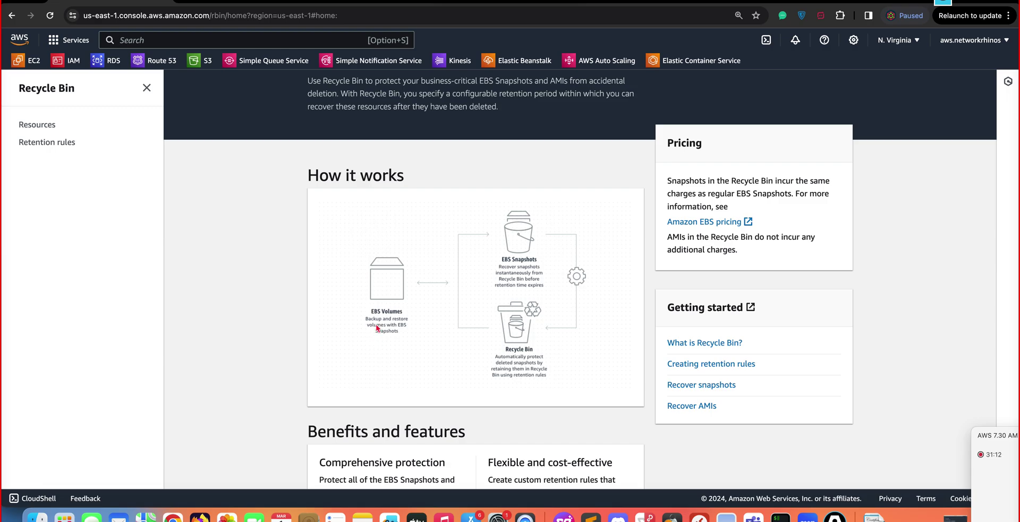
{"action": "scroll", "coordinate": [371, 311], "scroll_direction": "up", "scroll_amount": 5}
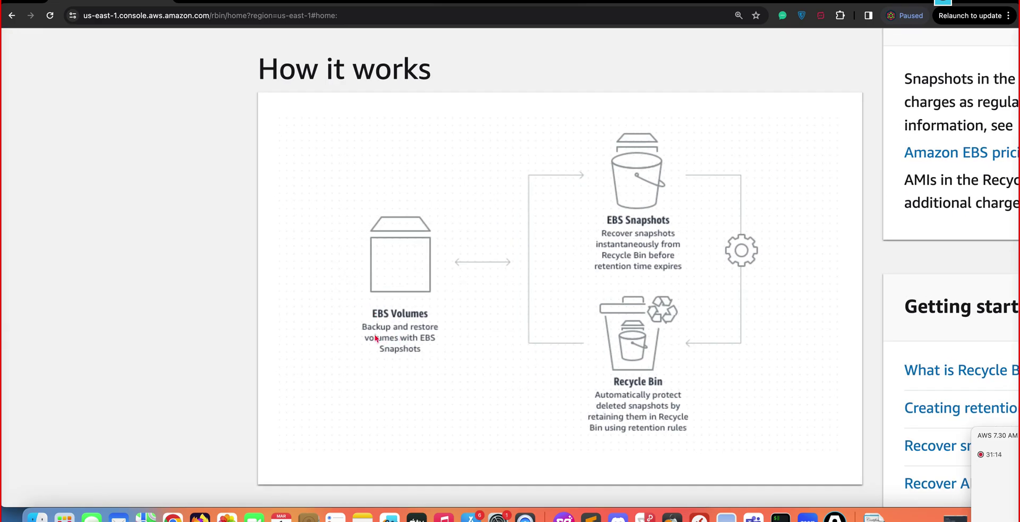
{"action": "scroll", "coordinate": [376, 336], "scroll_direction": "right", "scroll_amount": 2}
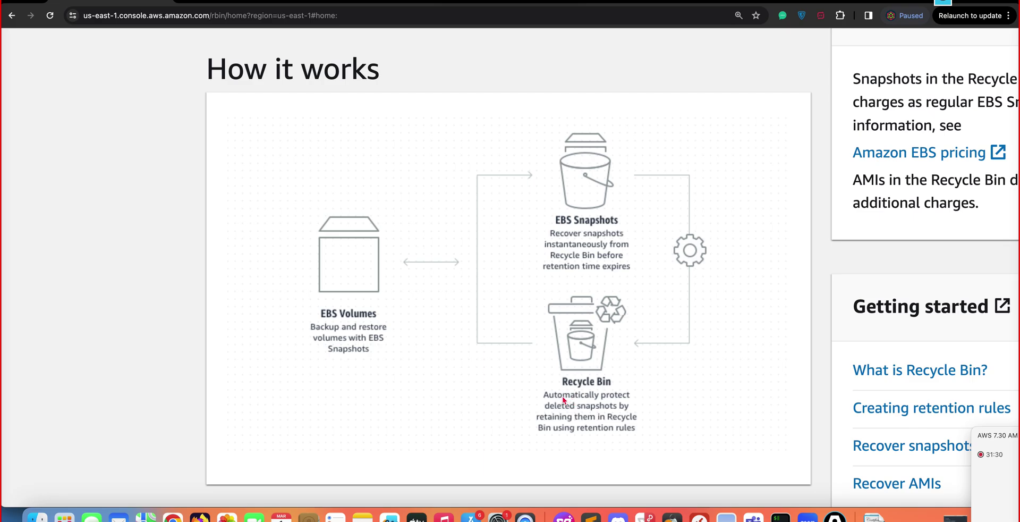
{"action": "key", "text": "super+minus"}
{"action": "key", "text": "super+minus"}
{"action": "key", "text": "super+minus"}
{"action": "key", "text": "super+minus"}
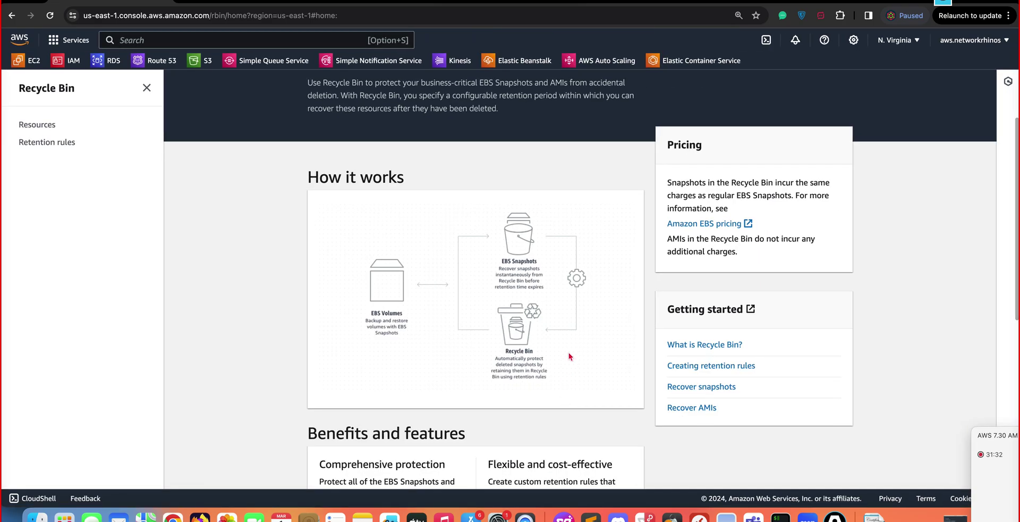
{"action": "scroll", "coordinate": [569, 353], "scroll_direction": "up", "scroll_amount": 3}
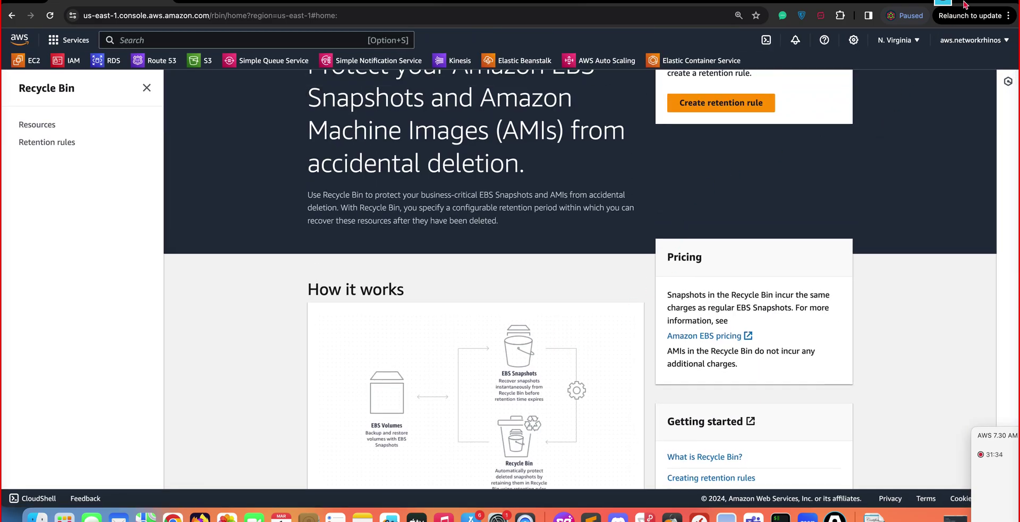
{"action": "scroll", "coordinate": [795, 162], "scroll_direction": "up", "scroll_amount": 2}
{"action": "scroll", "coordinate": [796, 162], "scroll_direction": "up", "scroll_amount": 1}
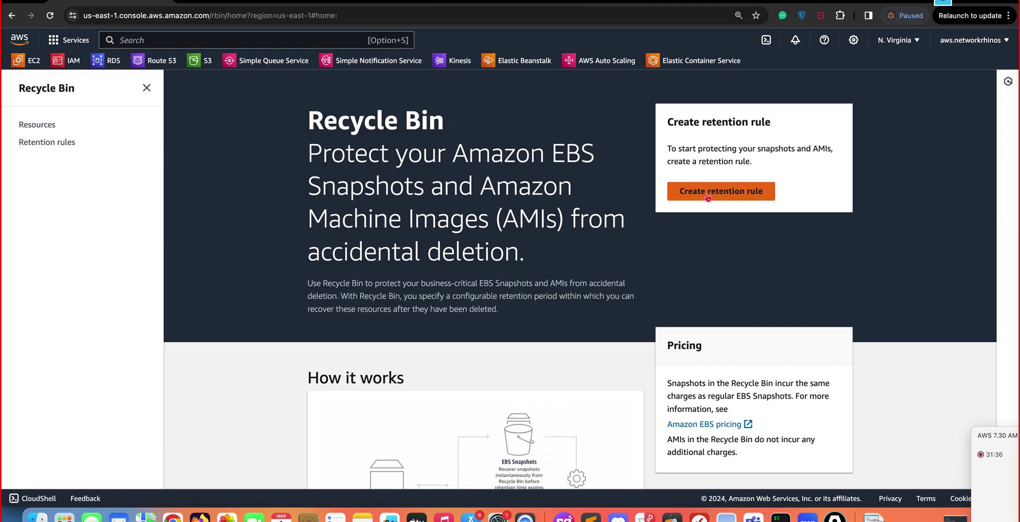
Step: Start a new Recycle Bin retention rule and name it Rhinos_Snapshot_Lab
{"action": "left_click", "coordinate": [708, 196]}
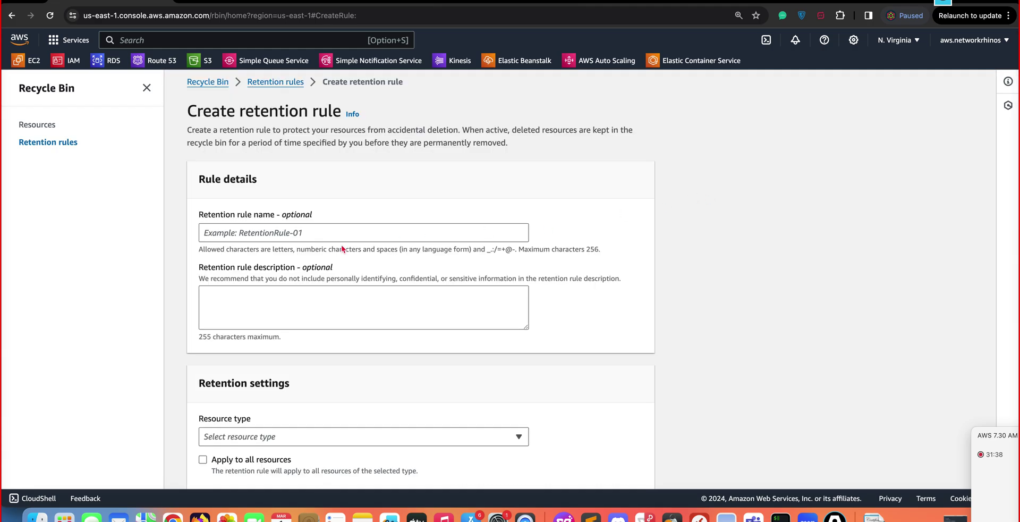
{"action": "left_click", "coordinate": [262, 234]}
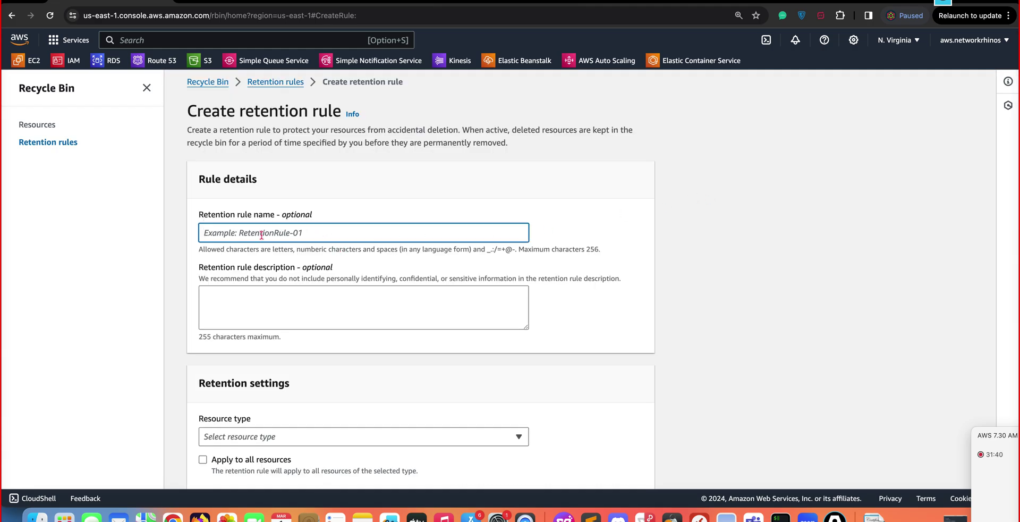
{"action": "type", "text": "Snapth"}
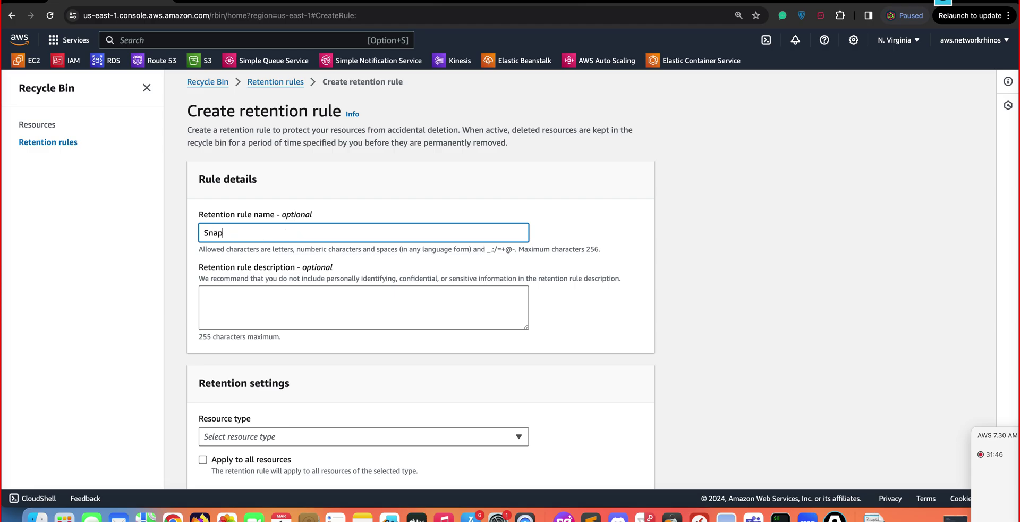
{"action": "key", "text": "BackSpace"}
{"action": "key", "text": "BackSpace"}
{"action": "key", "text": "BackSpace"}
{"action": "key", "text": "BackSpace"}
{"action": "type", "text": "Rhinos_Sta"}
{"action": "key", "text": "BackSpace"}
{"action": "key", "text": "BackSpace"}
{"action": "type", "text": "napshot"}
{"action": "type", "text": "Lab"}
Step: Enter "This is to keep my 2gb snapshot in the recycle bin" as the retention rule description
{"action": "left_click", "coordinate": [279, 309]}
{"action": "type", "text": "This is to keep m"}
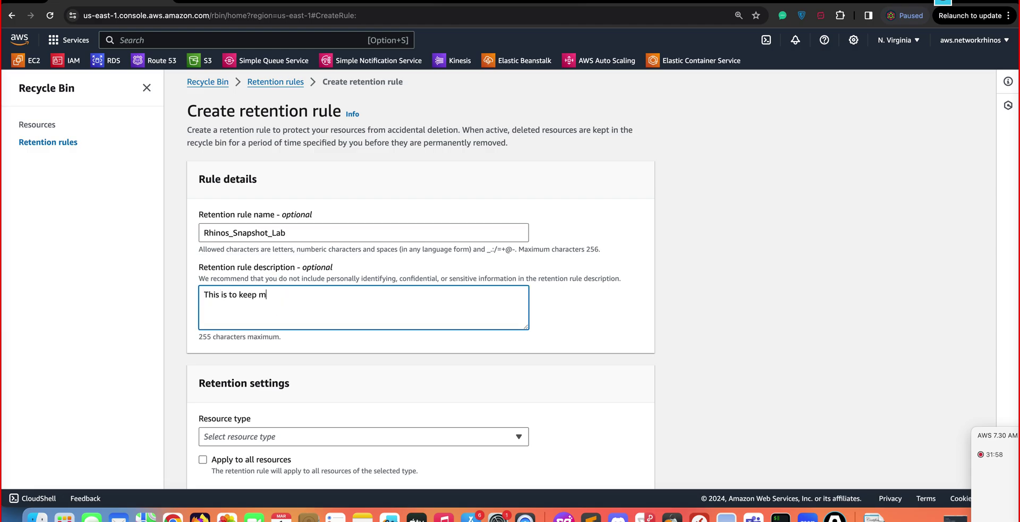
{"action": "type", "text": "y 2gb sna"}
{"action": "type", "text": "pshow "}
{"action": "type", "text": "in the recycle bin"}
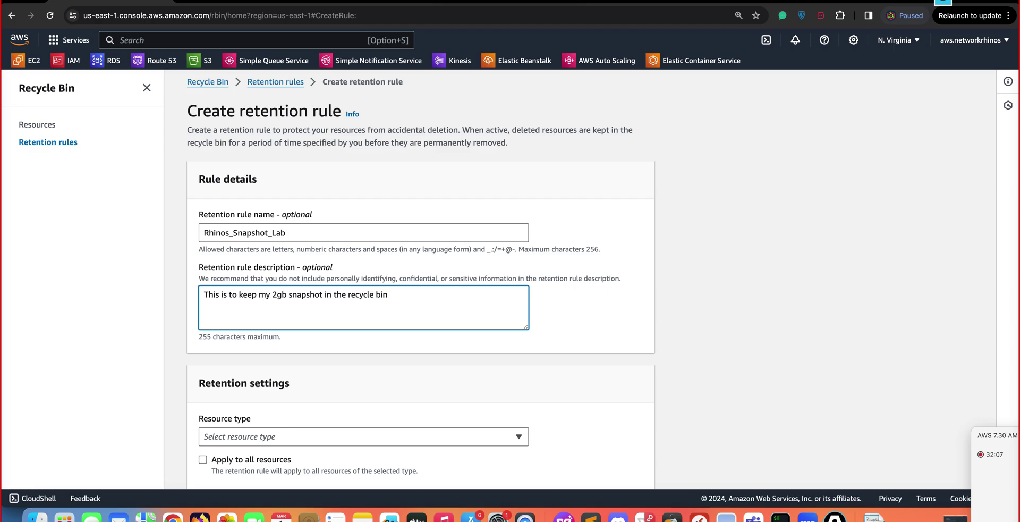
Step: Apply the rule to all EBS Snapshots, keep the 1-day retention period and Unlock setting, and create the retention rule
{"action": "scroll", "coordinate": [325, 292], "scroll_direction": "down", "scroll_amount": 5}
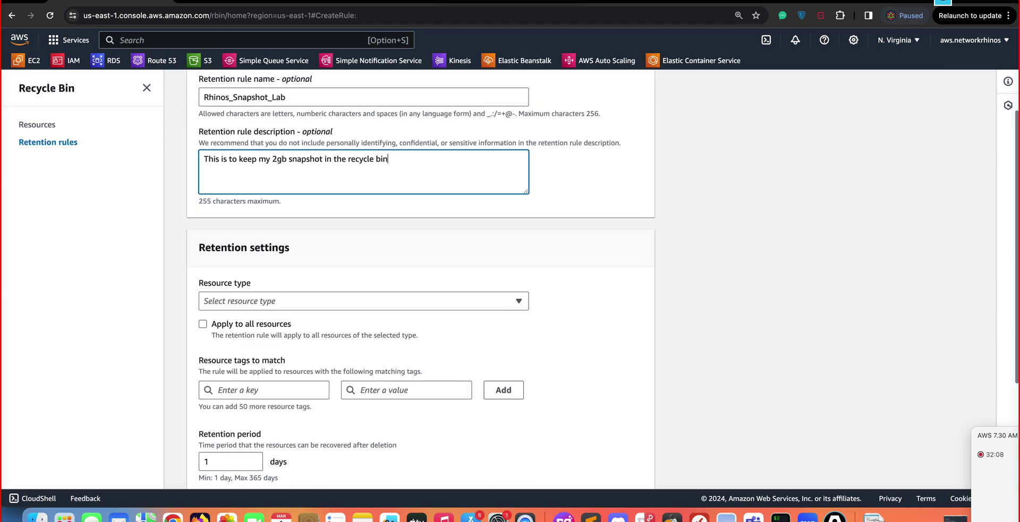
{"action": "scroll", "coordinate": [268, 315], "scroll_direction": "down", "scroll_amount": 2}
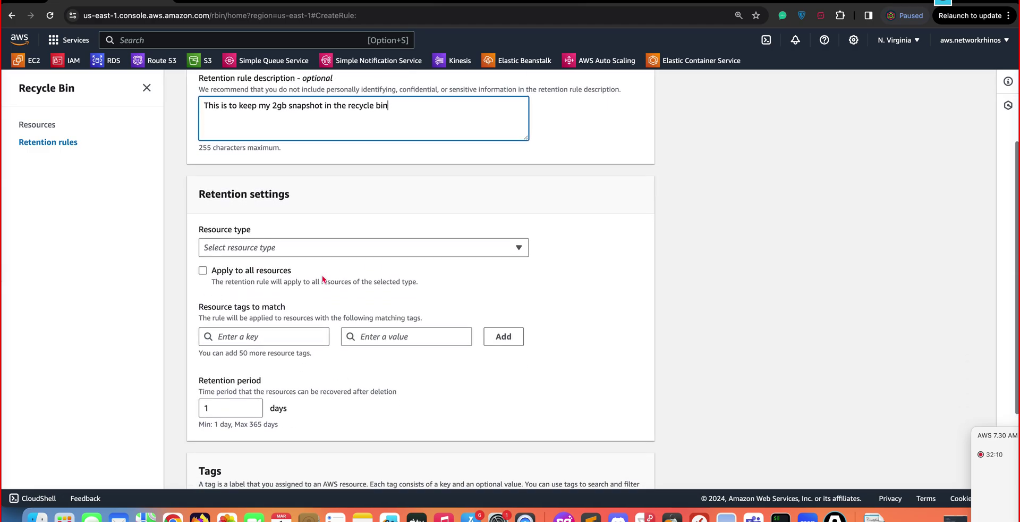
{"action": "left_click", "coordinate": [371, 243]}
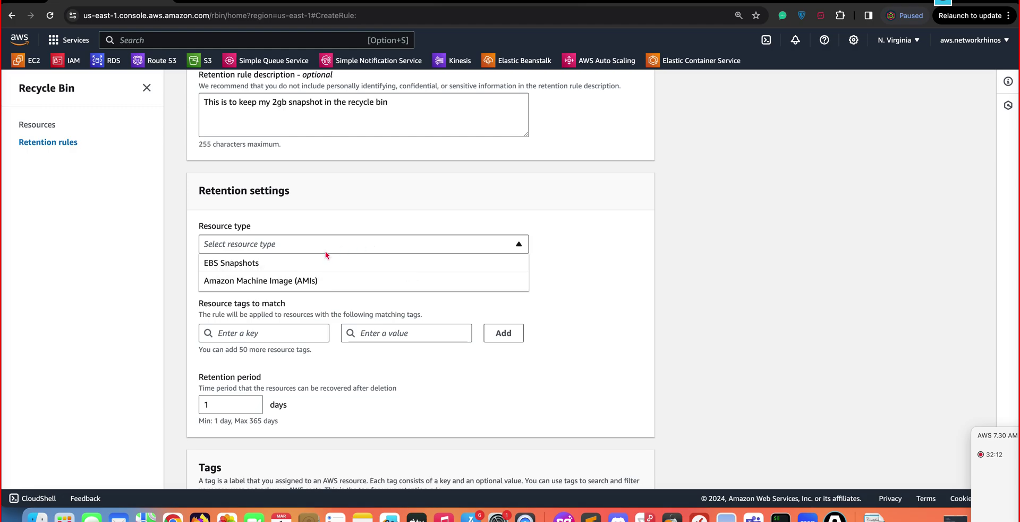
{"action": "left_click", "coordinate": [238, 271]}
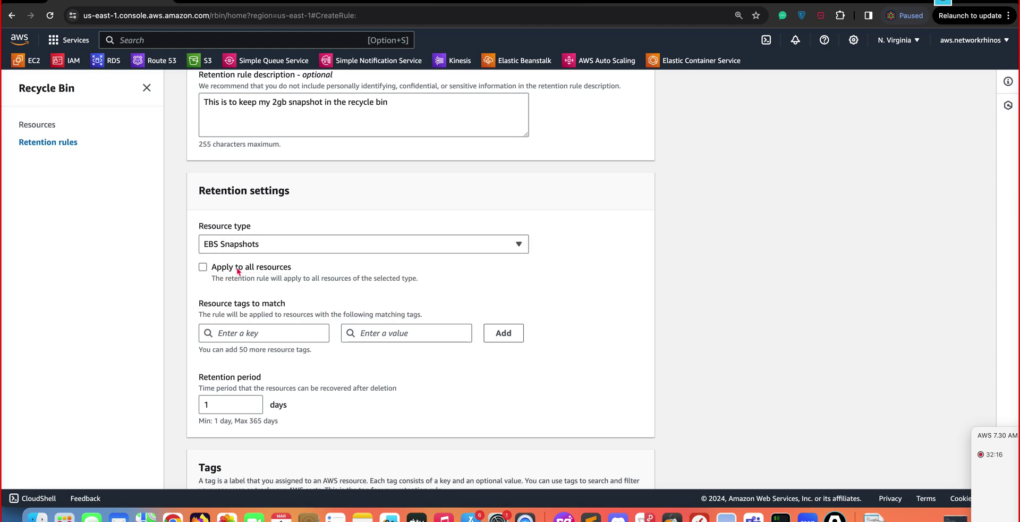
{"action": "left_click", "coordinate": [203, 268]}
{"action": "scroll", "coordinate": [280, 305], "scroll_direction": "down", "scroll_amount": 3}
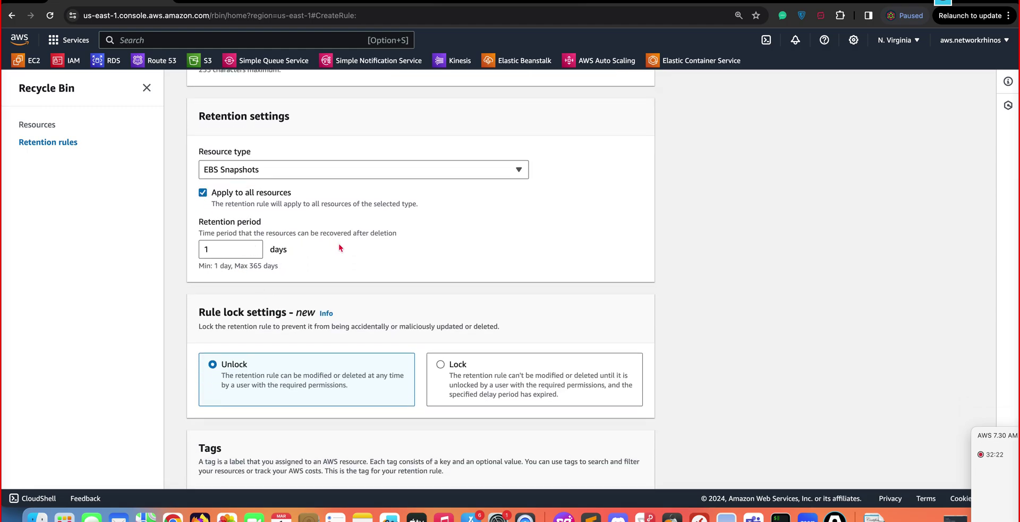
{"action": "scroll", "coordinate": [322, 279], "scroll_direction": "down", "scroll_amount": 5}
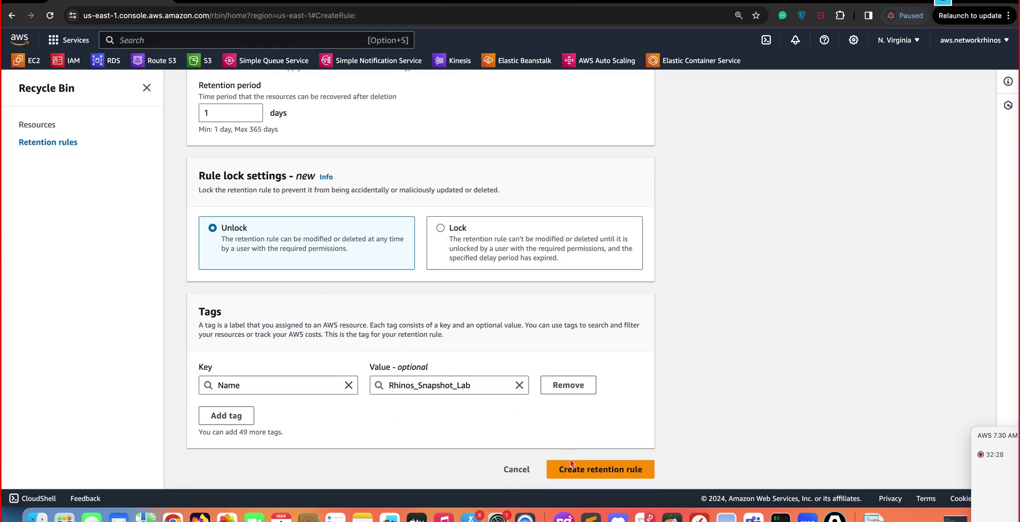
{"action": "left_click", "coordinate": [585, 470]}
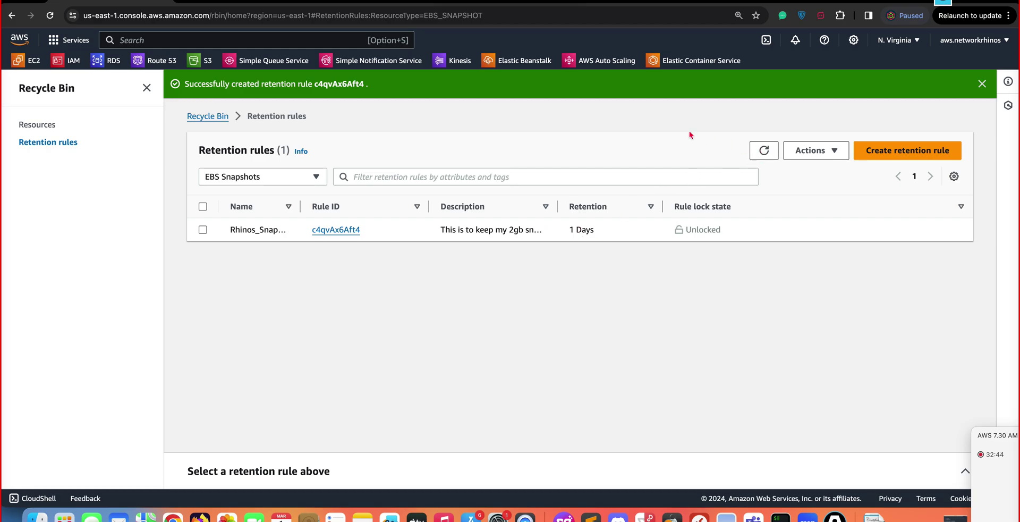
{"action": "left_click", "coordinate": [146, 88]}
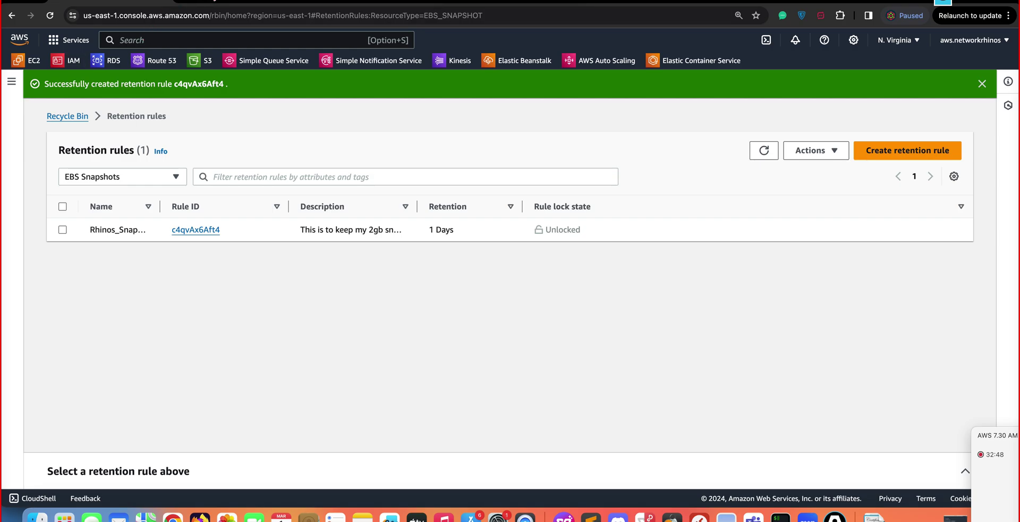
{"action": "left_click", "coordinate": [11, 83]}
{"action": "left_click", "coordinate": [147, 88]}
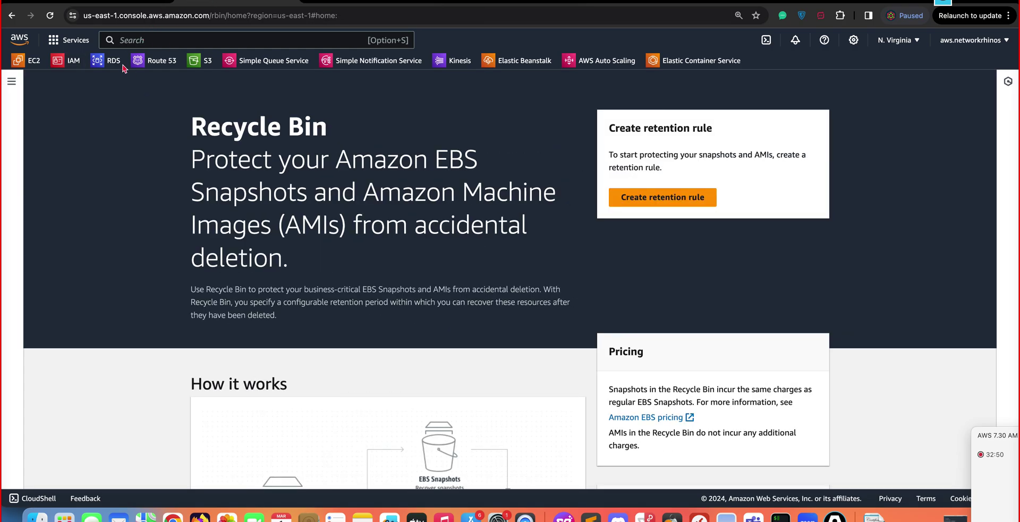
{"action": "left_click", "coordinate": [80, 1]}
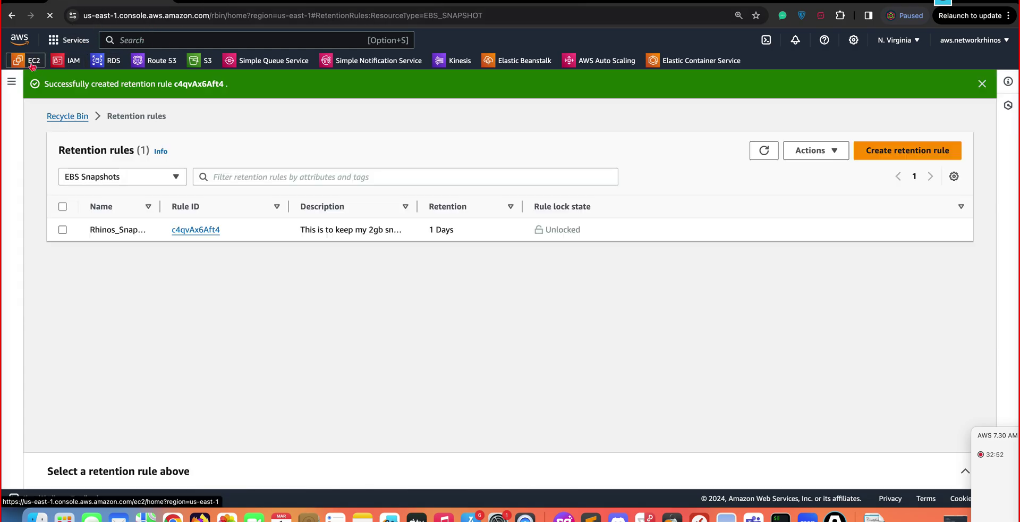
Step: Open EC2's Lifecycle Manager, review the settings form for a custom EBS snapshot policy, and return to the policies list without creating one
{"action": "left_click", "coordinate": [32, 61]}
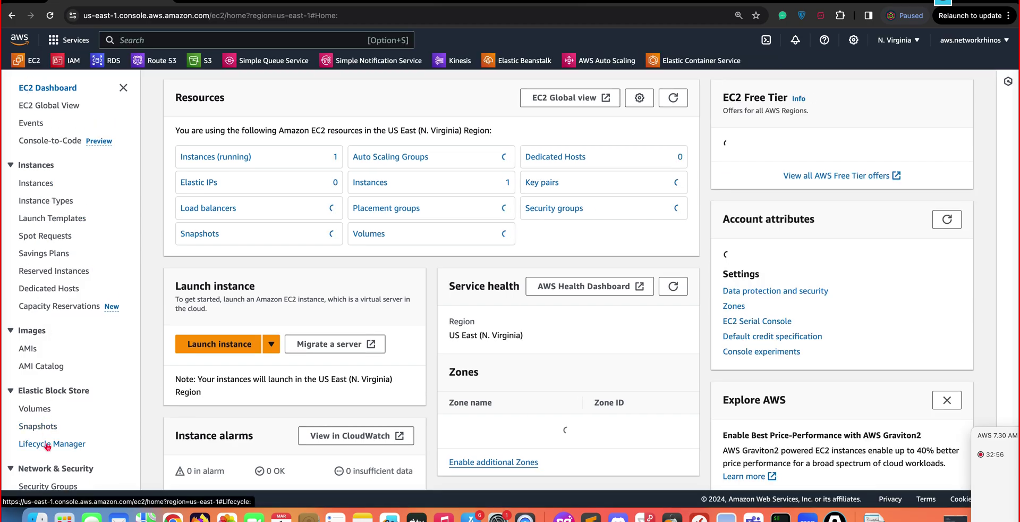
{"action": "left_click", "coordinate": [47, 445]}
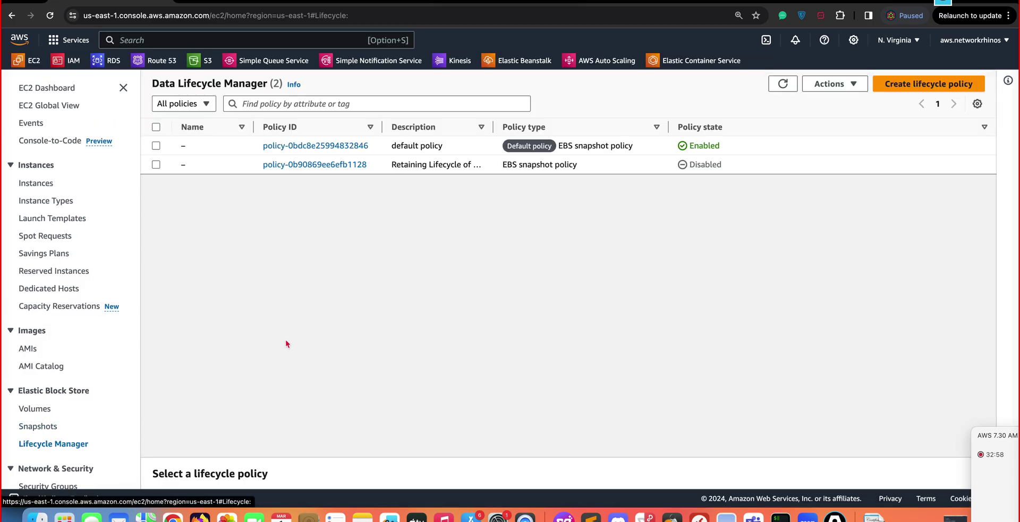
{"action": "left_click", "coordinate": [906, 85]}
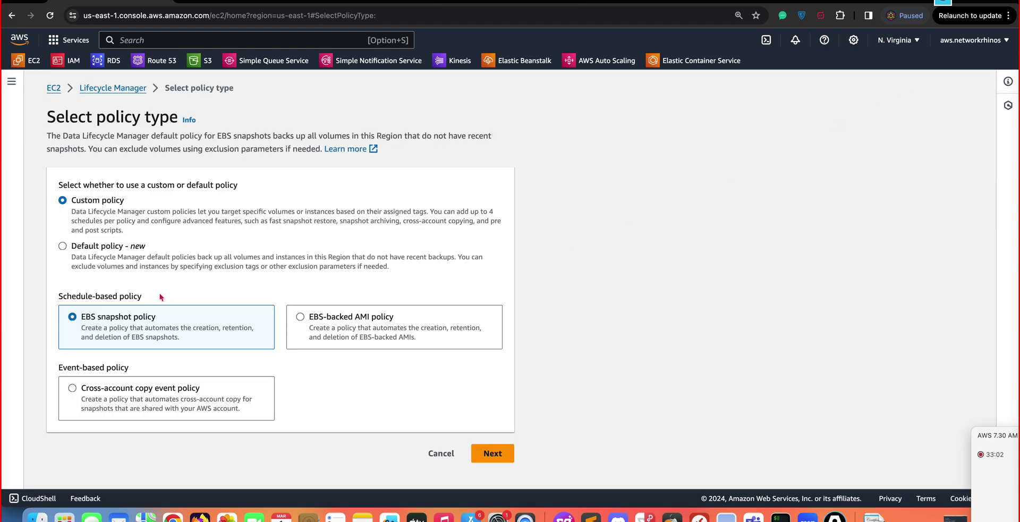
{"action": "left_click", "coordinate": [491, 455]}
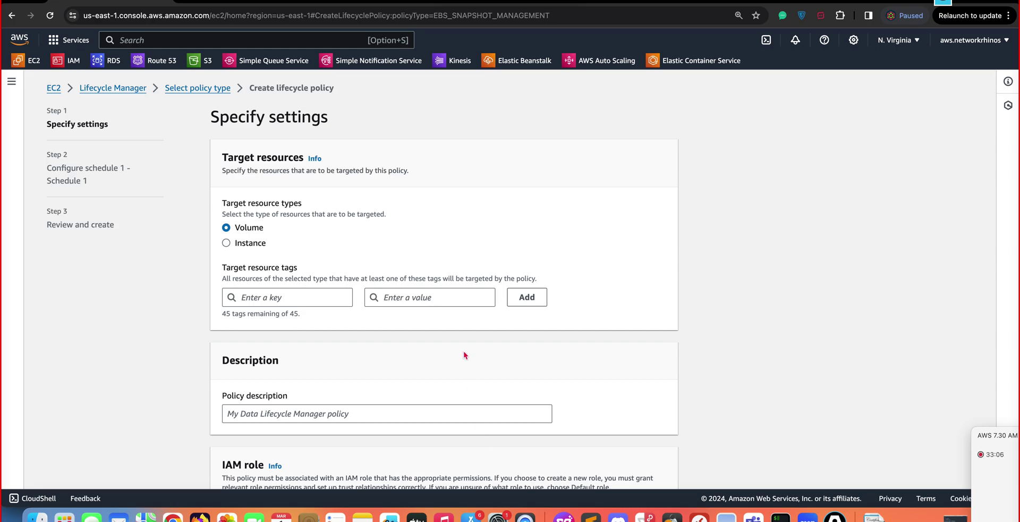
{"action": "scroll", "coordinate": [464, 350], "scroll_direction": "down", "scroll_amount": 5}
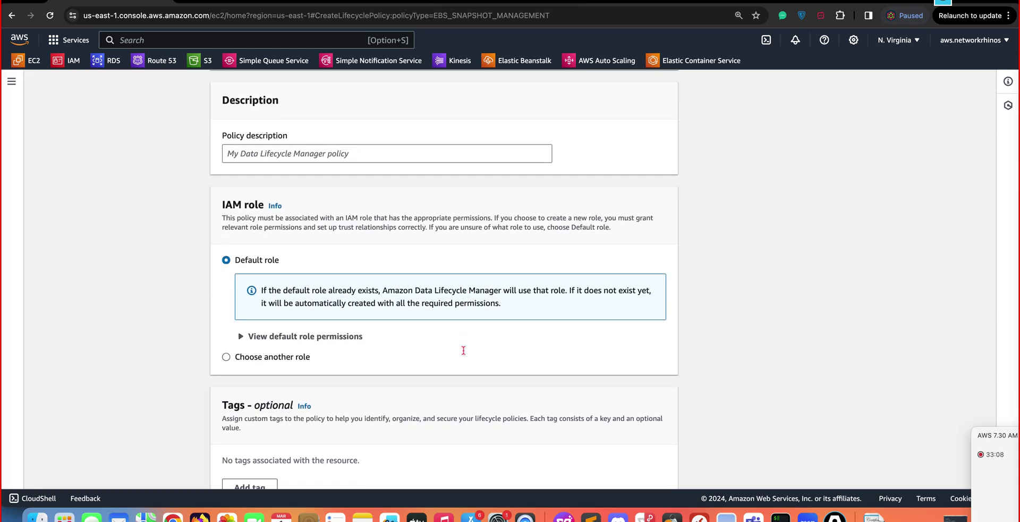
{"action": "scroll", "coordinate": [464, 350], "scroll_direction": "up", "scroll_amount": 5}
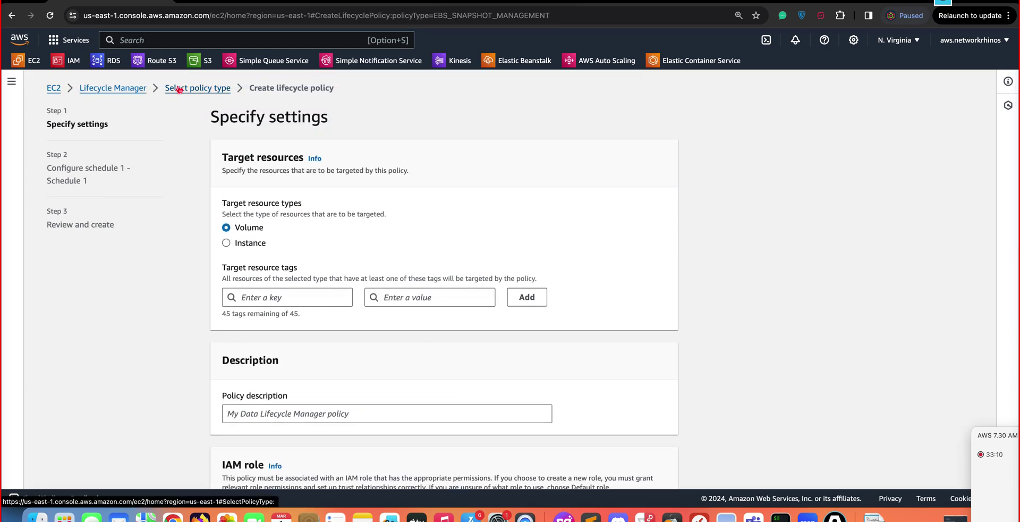
{"action": "left_click", "coordinate": [123, 88]}
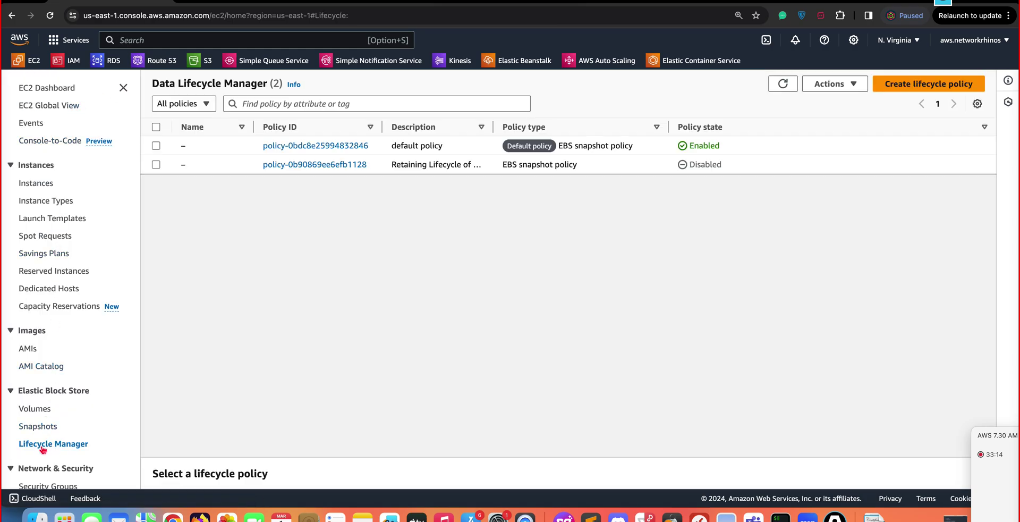
Step: Review the EBS snapshots list, then open the Recycle Bin and view its EBS snapshot resources
{"action": "left_click", "coordinate": [44, 425]}
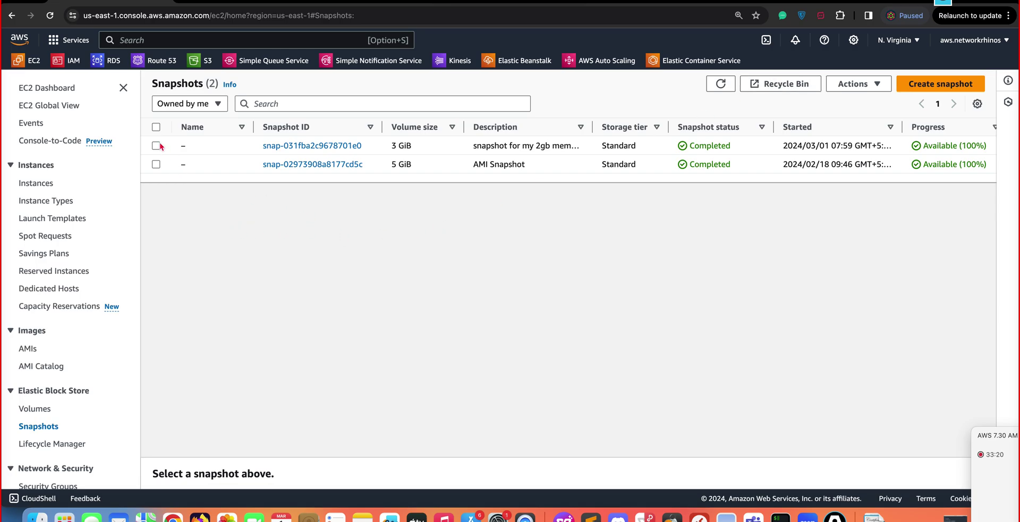
{"action": "scroll", "coordinate": [319, 134], "scroll_direction": "right", "scroll_amount": 3}
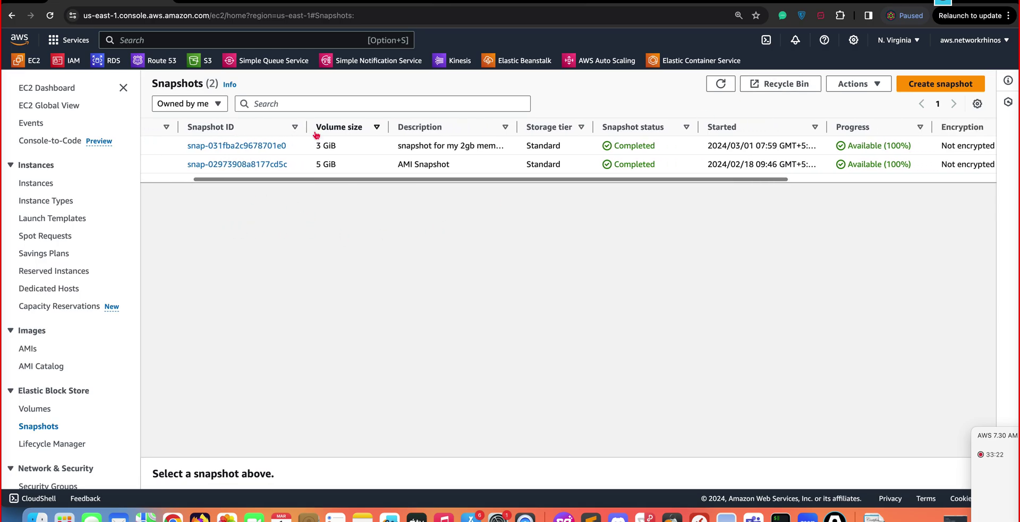
{"action": "scroll", "coordinate": [511, 154], "scroll_direction": "left", "scroll_amount": 3}
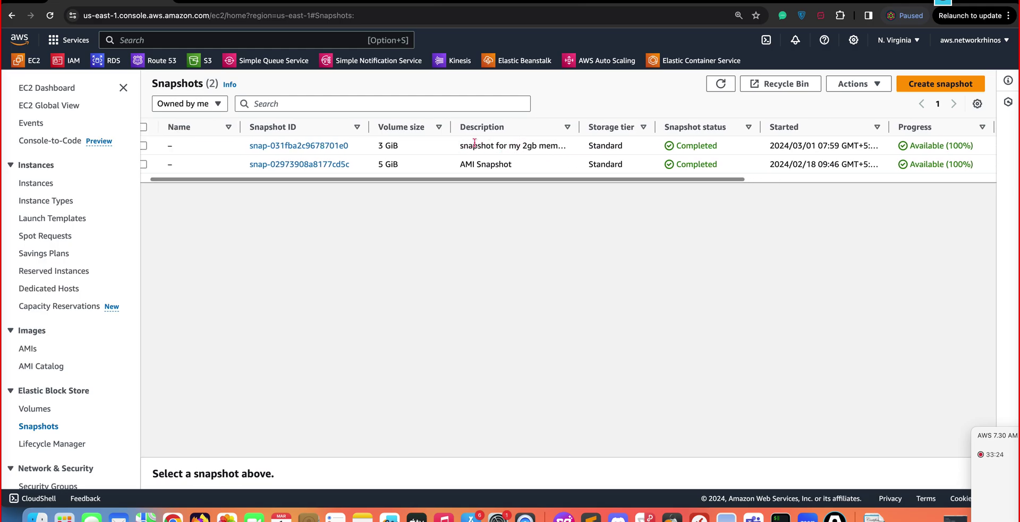
{"action": "left_click", "coordinate": [786, 86]}
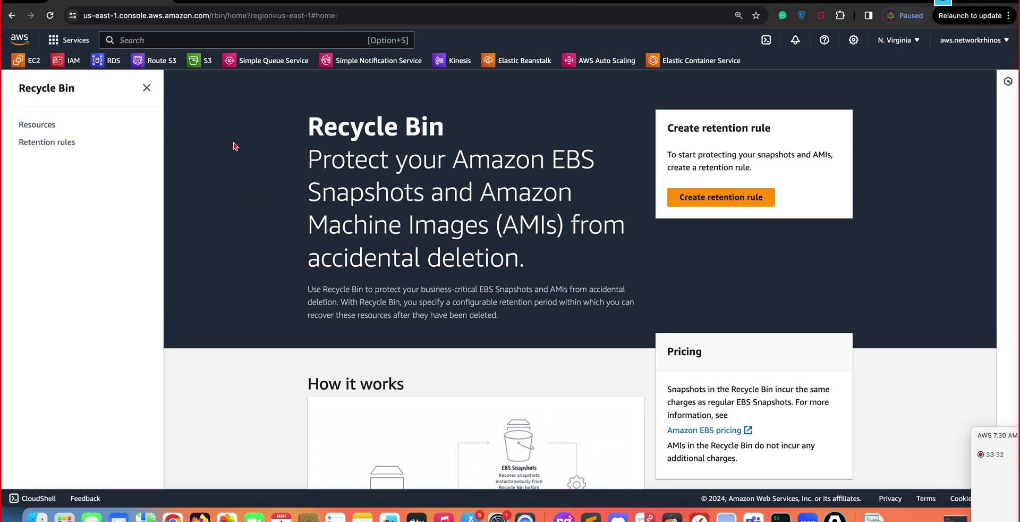
{"action": "left_click", "coordinate": [34, 126]}
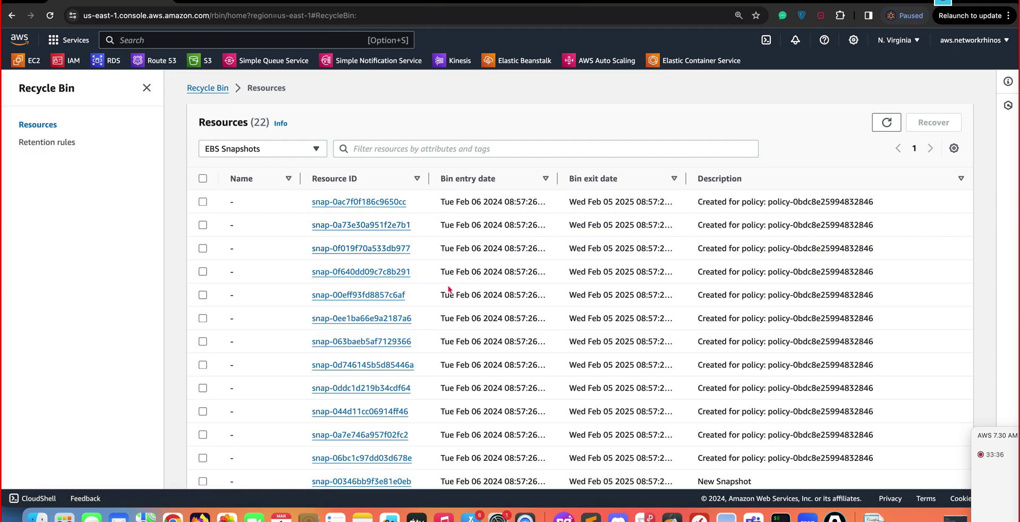
Step: Search the Recycle Bin resources page for entries dated "mar", then "feb", and "mar" again
{"action": "key", "text": "super+f"}
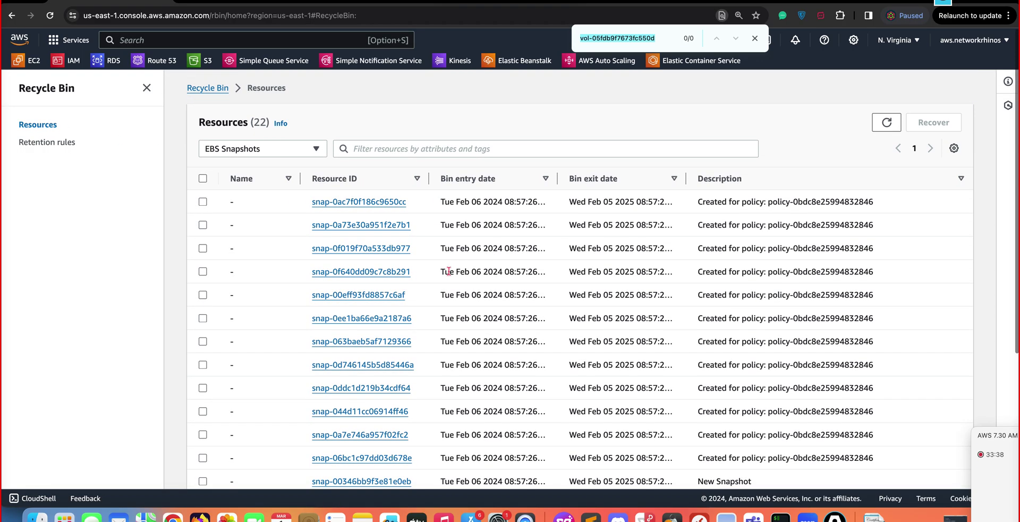
{"action": "type", "text": "mar"}
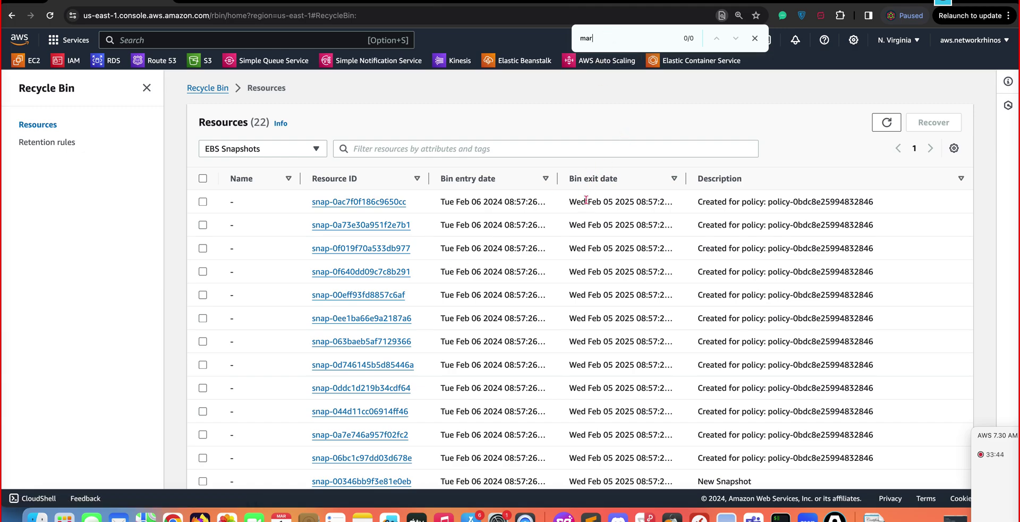
{"action": "key", "text": "BackSpace"}
{"action": "key", "text": "BackSpace"}
{"action": "key", "text": "BackSpace"}
{"action": "type", "text": "feb"}
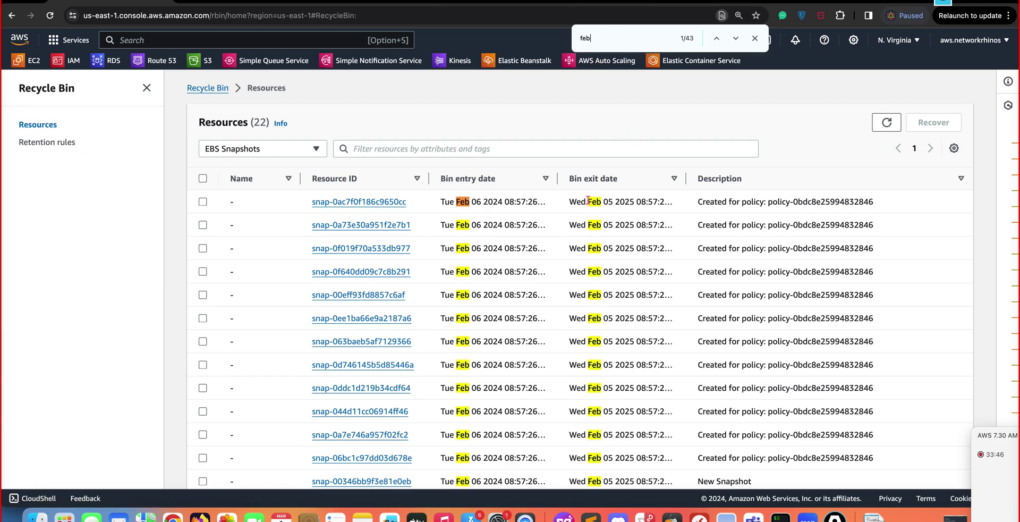
{"action": "key", "text": "super+a"}
{"action": "type", "text": "m"}
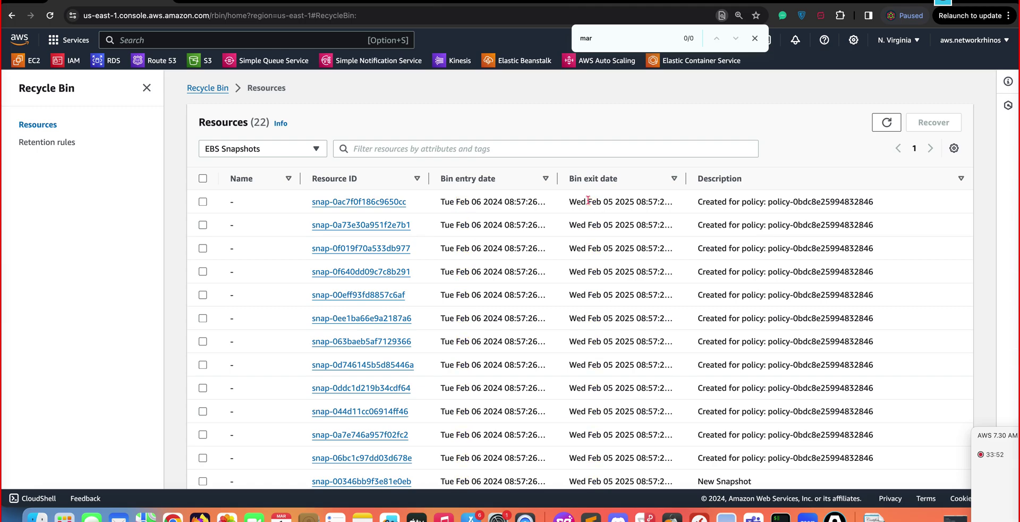
Step: Return to EC2, check the details of the 3 GiB volume, and open the snapshots list
{"action": "left_click", "coordinate": [211, 1]}
{"action": "left_click", "coordinate": [32, 62]}
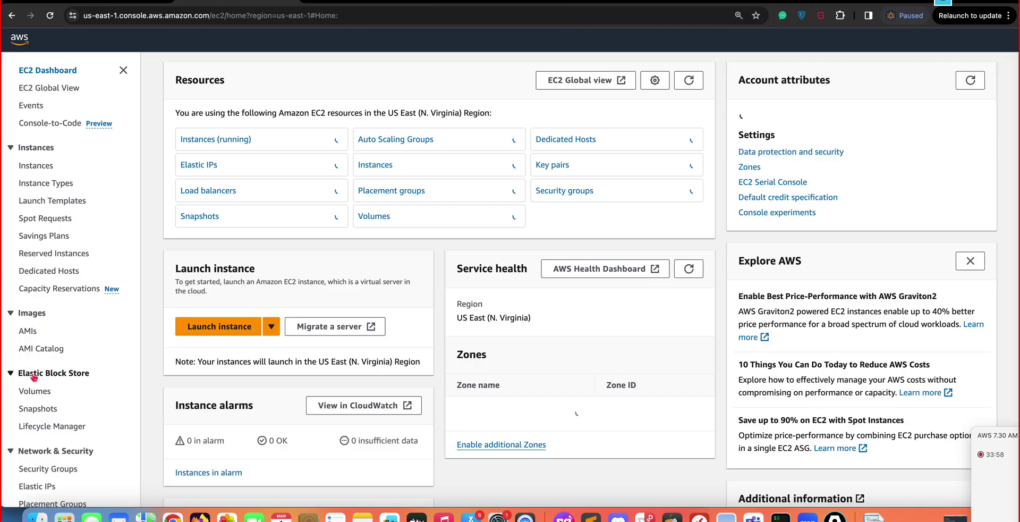
{"action": "left_click", "coordinate": [35, 391]}
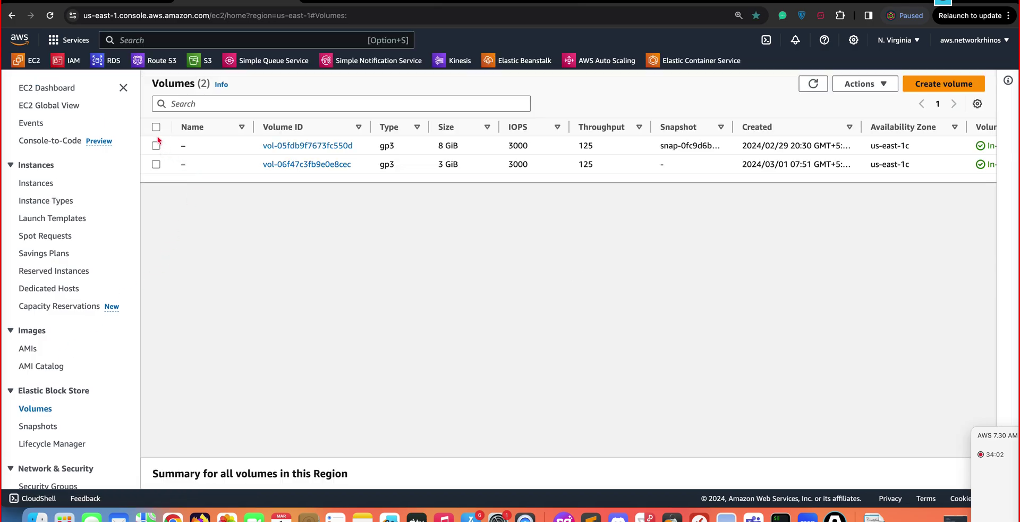
{"action": "left_click", "coordinate": [156, 164]}
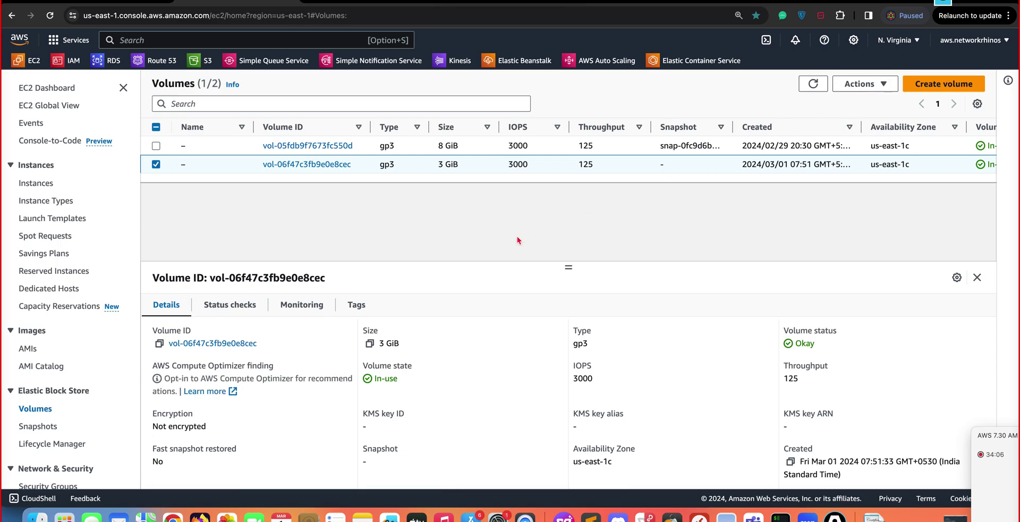
{"action": "left_click", "coordinate": [39, 426]}
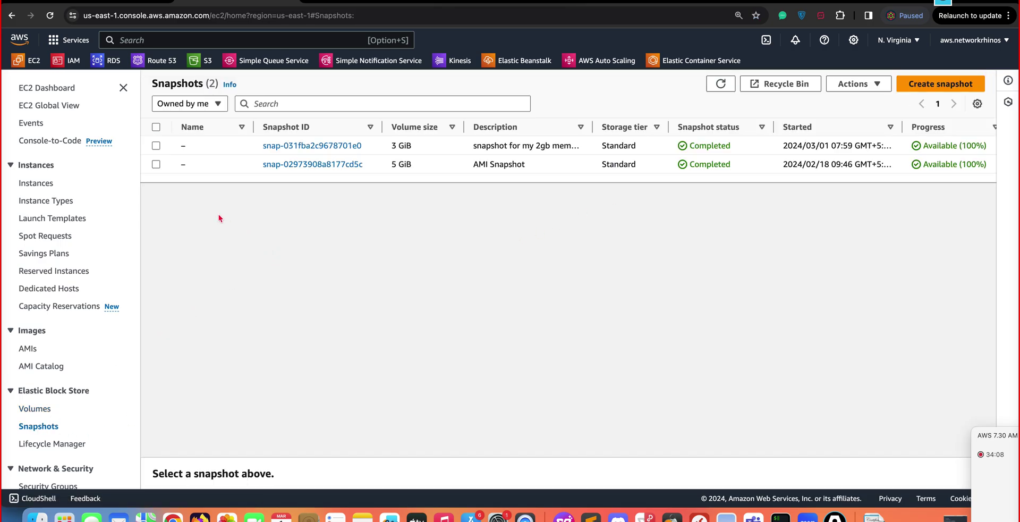
Step: Delete the 3 GiB EBS snapshot described as "snapshot for my 2gb memory card" and confirm the deletion
{"action": "left_click", "coordinate": [156, 145]}
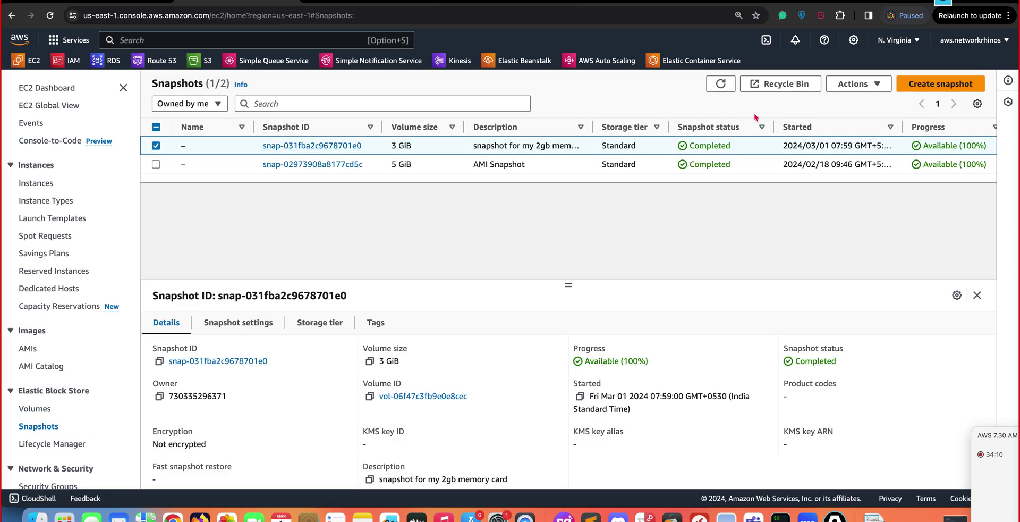
{"action": "left_click", "coordinate": [857, 84]}
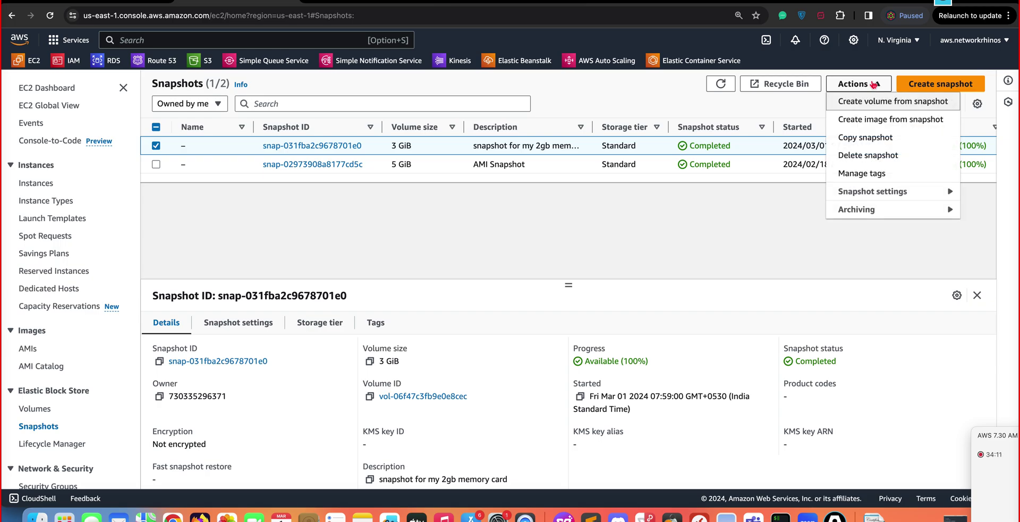
{"action": "left_click", "coordinate": [865, 159]}
{"action": "left_click", "coordinate": [701, 310]}
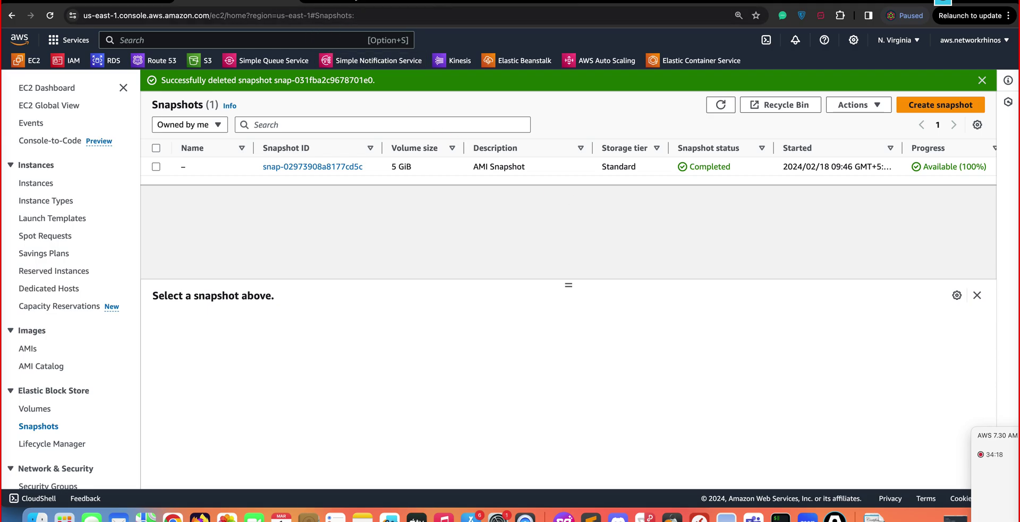
Step: Switch to the Recycle Bin resources, refresh the EBS snapshots list, and search the page for "mar" to find the deleted snapshot
{"action": "left_click", "coordinate": [355, 0]}
{"action": "left_click_drag", "start_coordinate": [151, 0], "coordinate": [267, 0]}
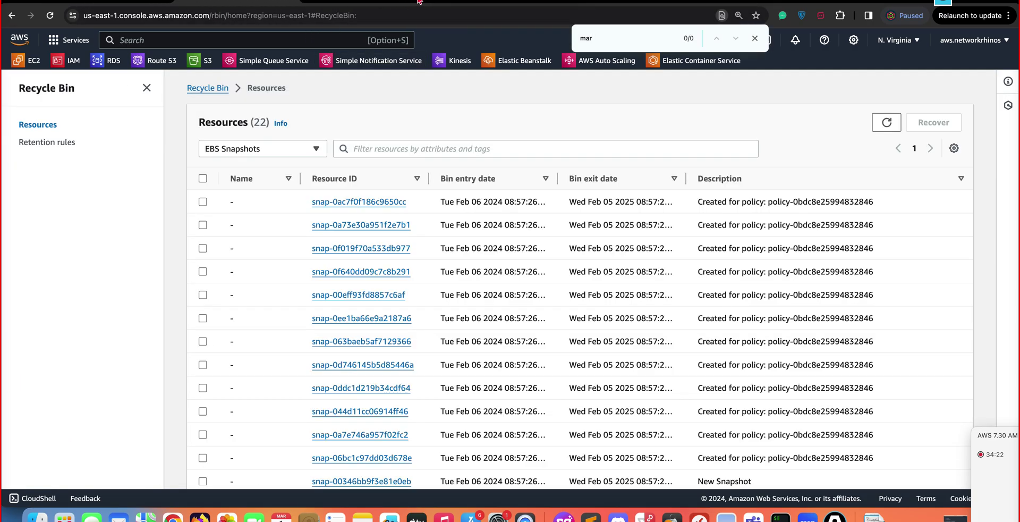
{"action": "left_click", "coordinate": [887, 123]}
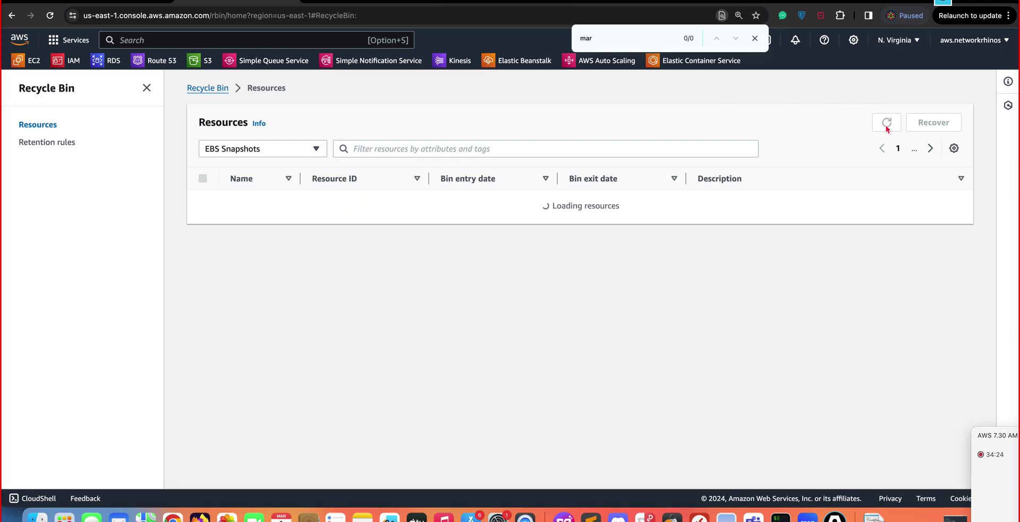
{"action": "type", "text": "ar"}
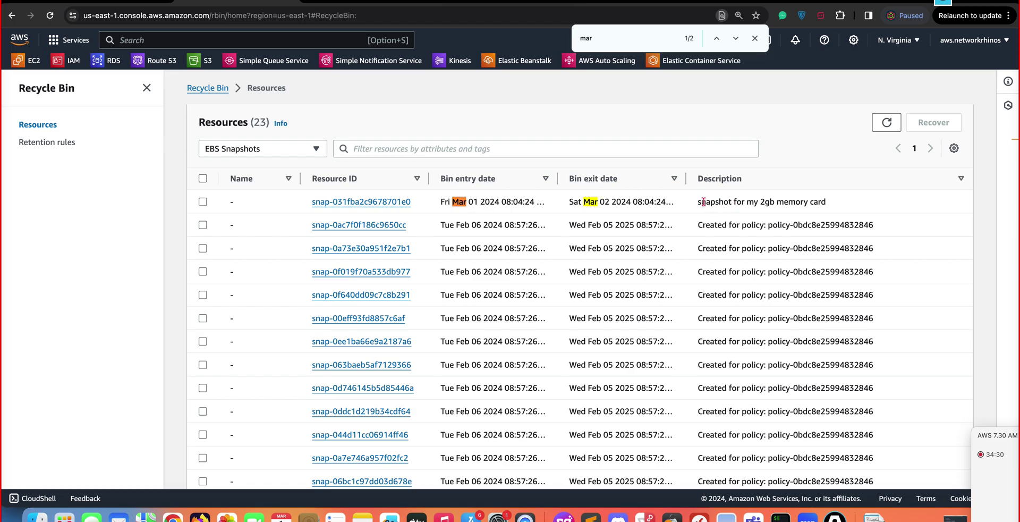
{"action": "left_click_drag", "start_coordinate": [697, 201], "coordinate": [810, 203]}
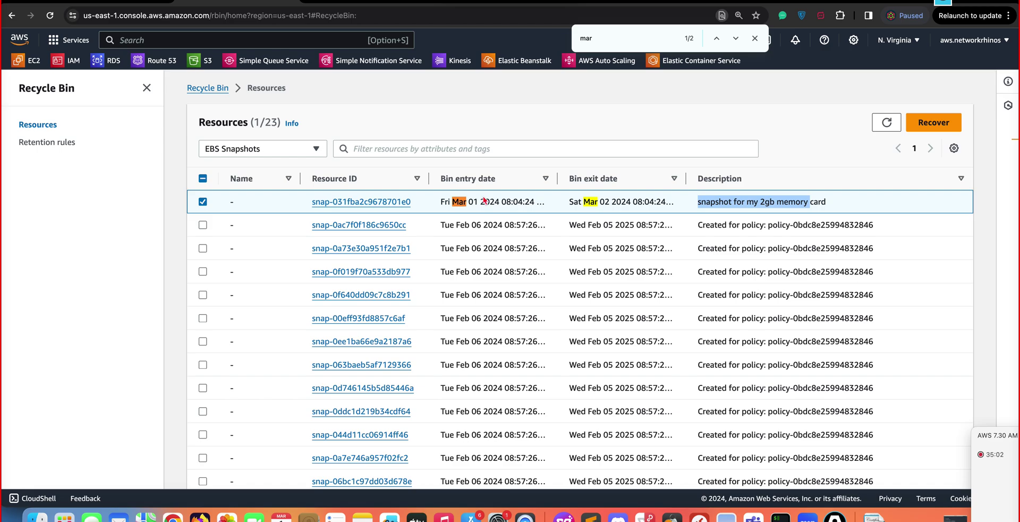
Step: View the deleted snapshot's details in the Recycle Bin, return to the resources list, then select and deselect all entries
{"action": "left_click", "coordinate": [326, 202]}
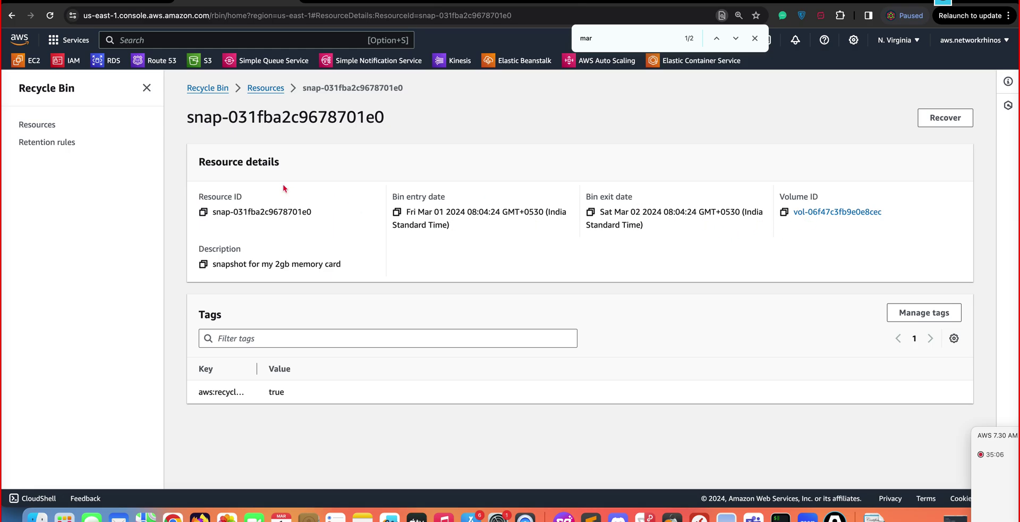
{"action": "left_click", "coordinate": [267, 89]}
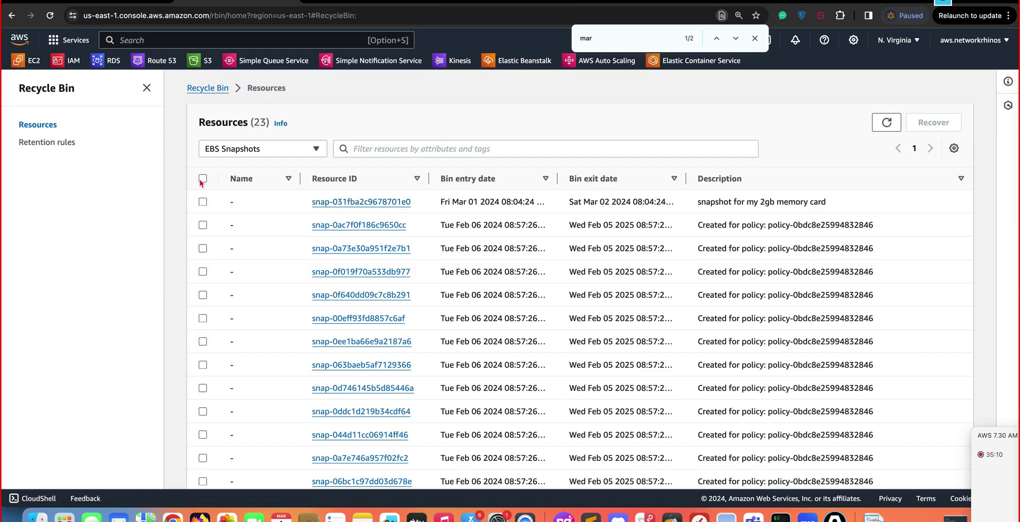
{"action": "left_click", "coordinate": [203, 179]}
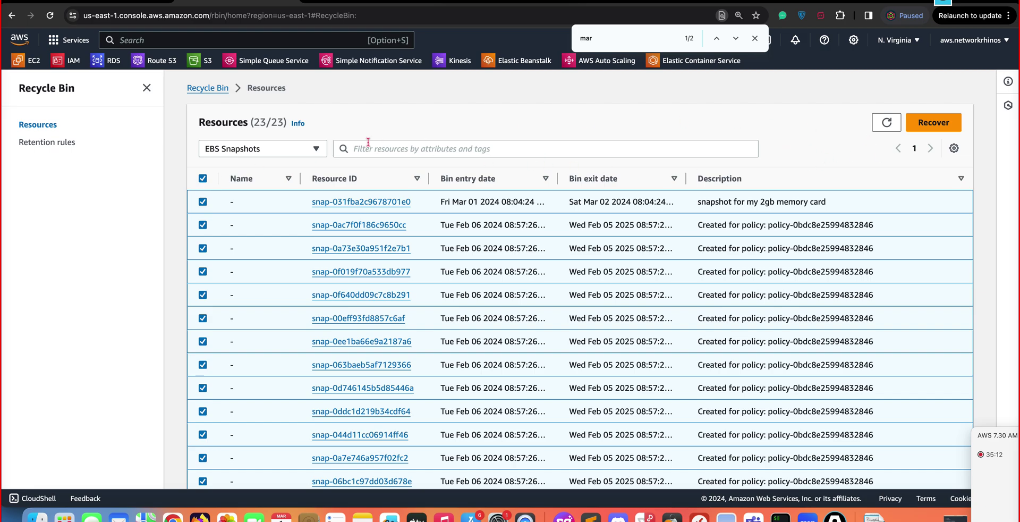
{"action": "left_click", "coordinate": [204, 179]}
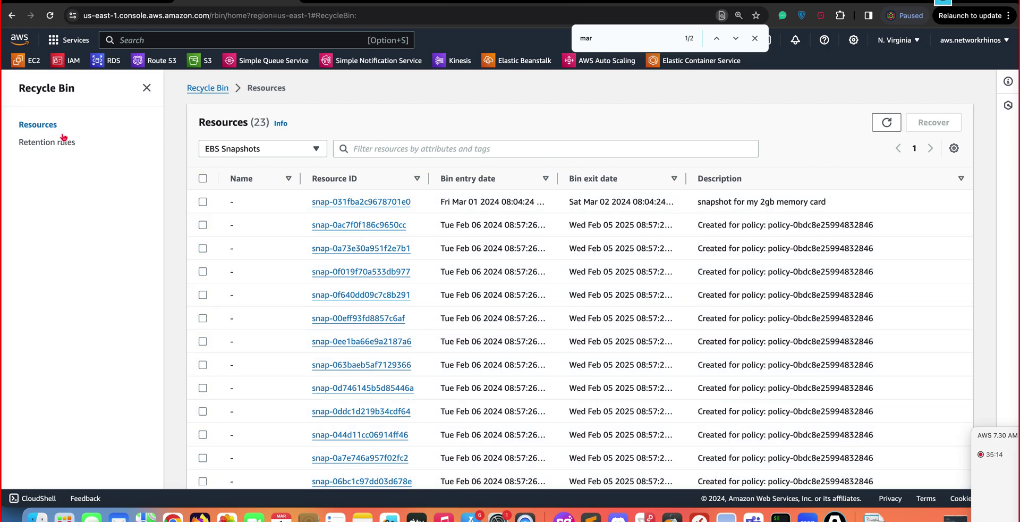
Step: Delete the Rhinos_Snapshot_Lab retention rule for EBS snapshots, entering "delete" as the confirmation text
{"action": "left_click", "coordinate": [51, 141]}
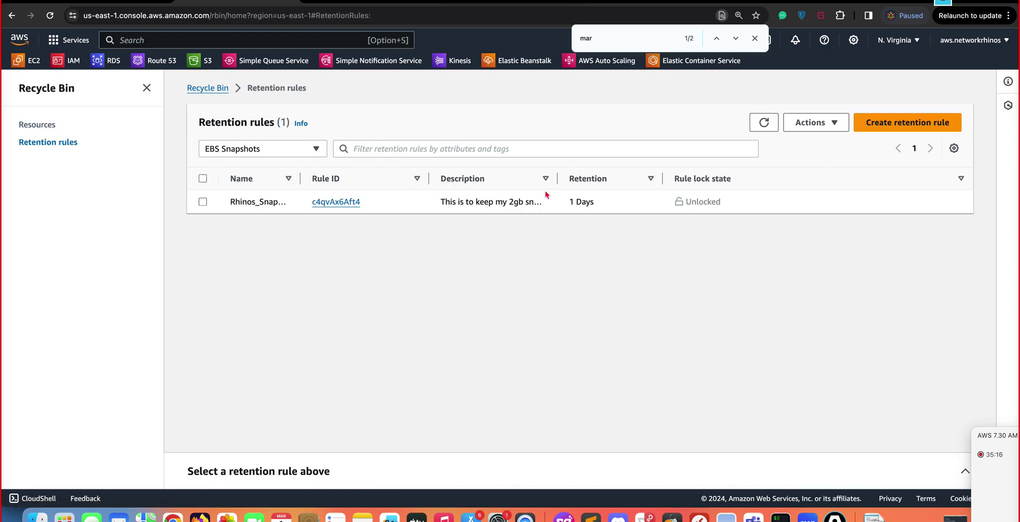
{"action": "left_click", "coordinate": [202, 179]}
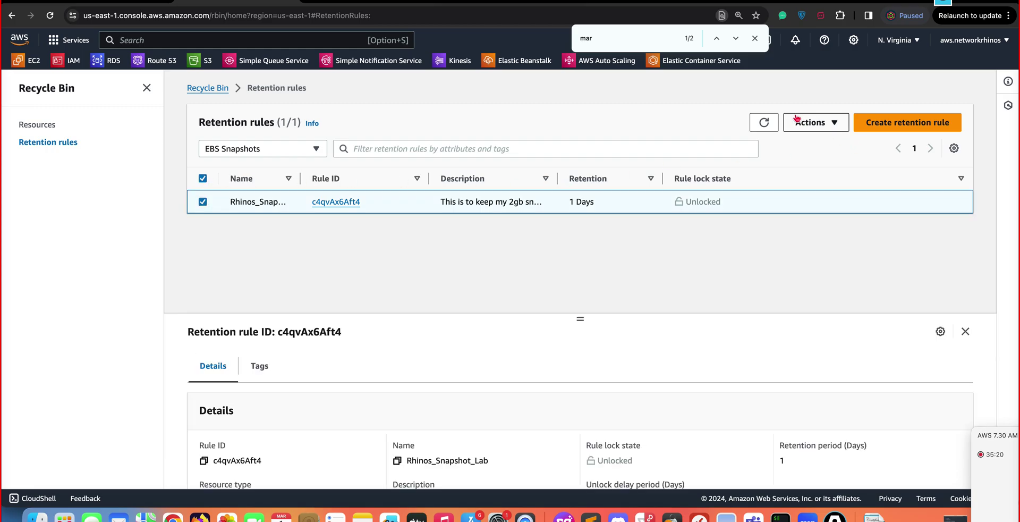
{"action": "left_click", "coordinate": [809, 123]}
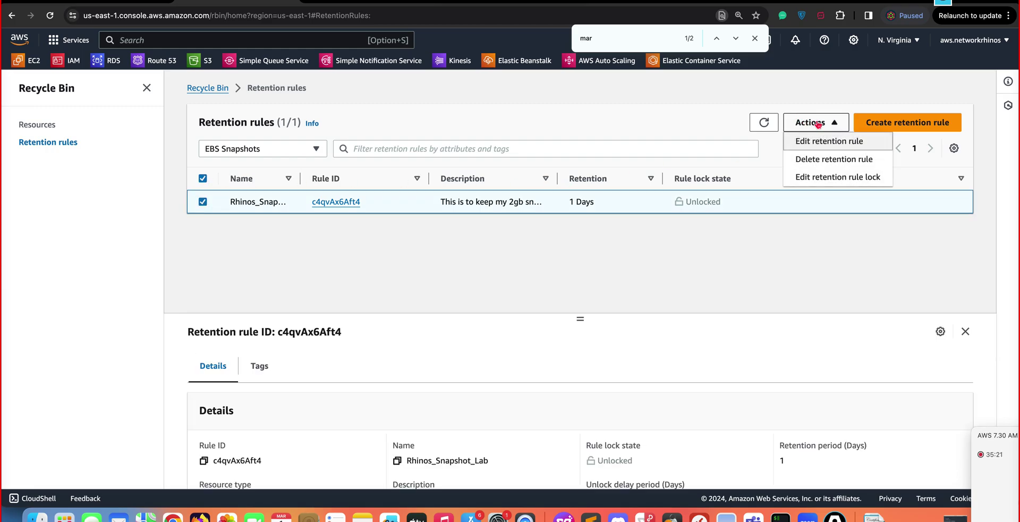
{"action": "left_click", "coordinate": [830, 161]}
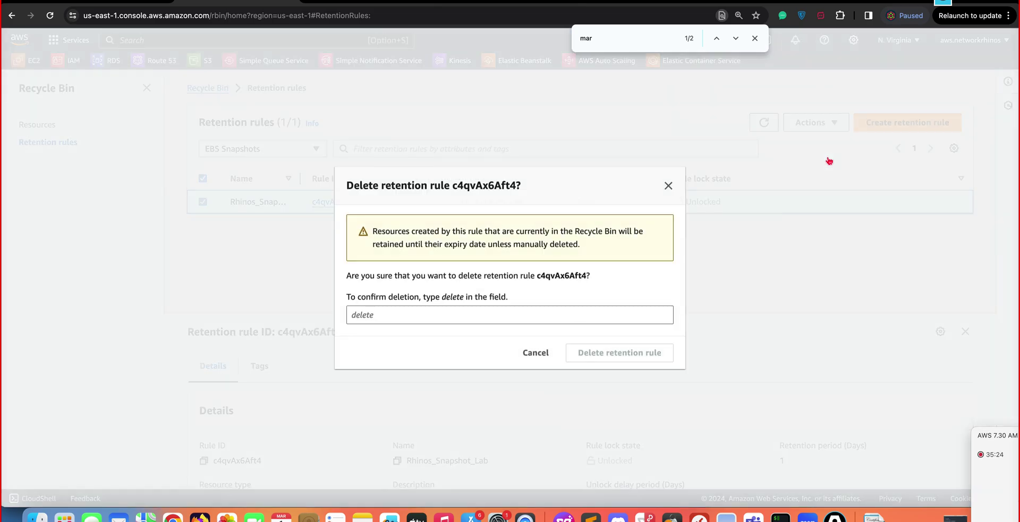
{"action": "double_click", "coordinate": [448, 297]}
{"action": "key", "text": "ctrl+c"}
{"action": "left_click", "coordinate": [404, 314]}
{"action": "key", "text": "ctrl+v"}
{"action": "left_click", "coordinate": [648, 353]}
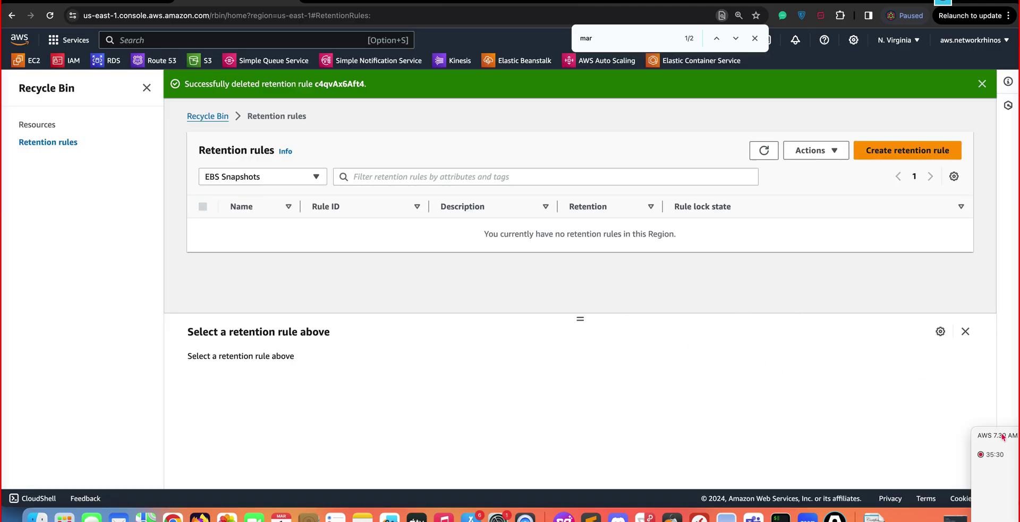
Step: Review the settings form for a new retention rule without creating one, then return to the EC2 snapshots list
{"action": "left_click_drag", "start_coordinate": [1006, 443], "coordinate": [893, 400]}
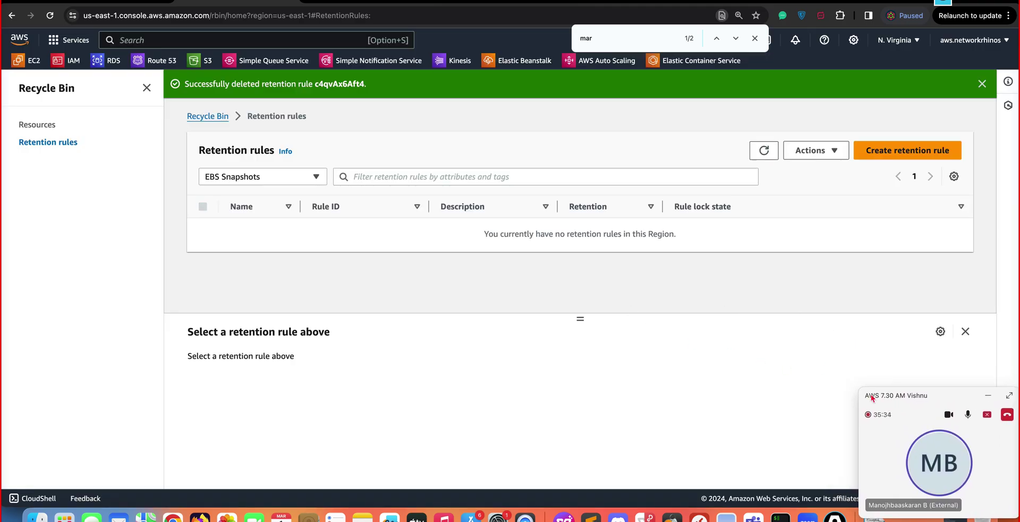
{"action": "left_click", "coordinate": [897, 152]}
{"action": "scroll", "coordinate": [450, 355], "scroll_direction": "down", "scroll_amount": 7}
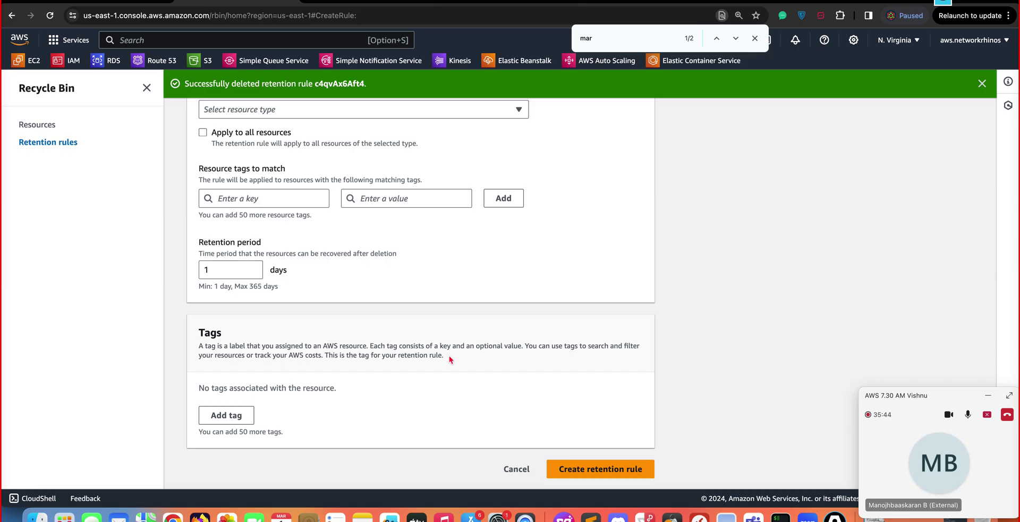
{"action": "scroll", "coordinate": [448, 355], "scroll_direction": "up", "scroll_amount": 5}
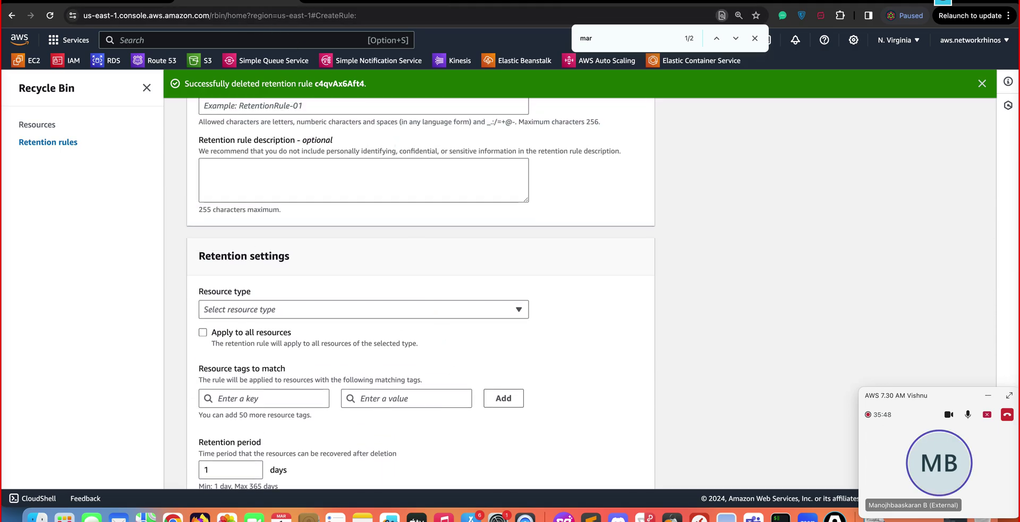
{"action": "left_click", "coordinate": [113, 1]}
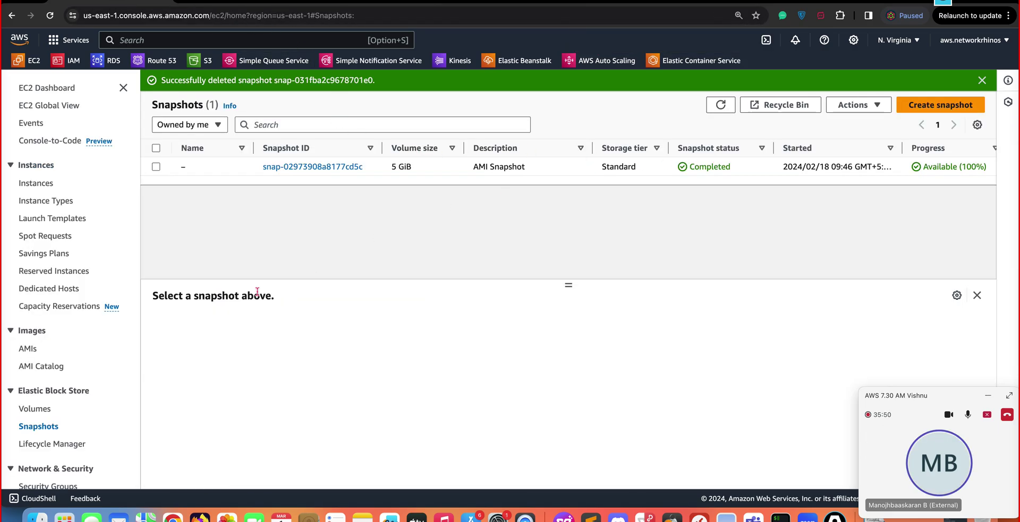